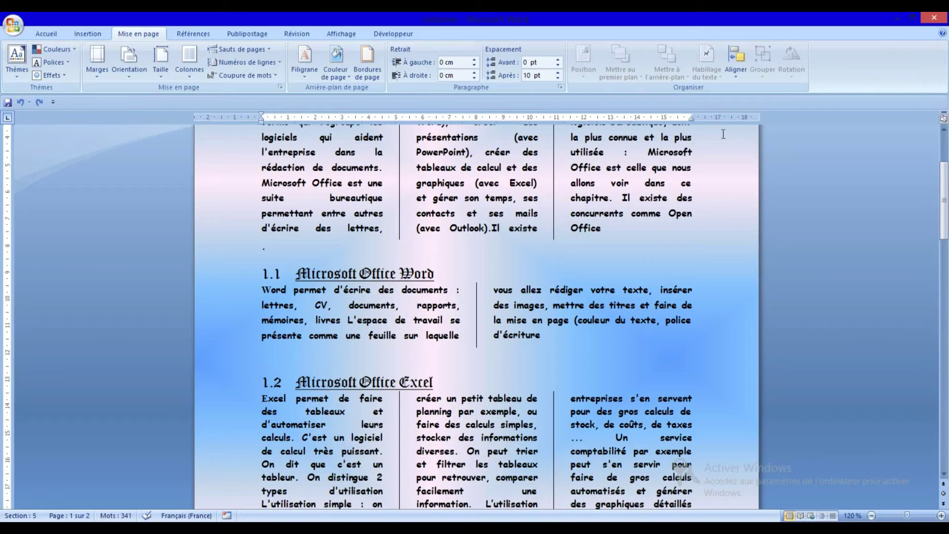
Centre the heading "Définition de la Bureautique" beneath the document's main title
scroll(692, 267, up, 3)
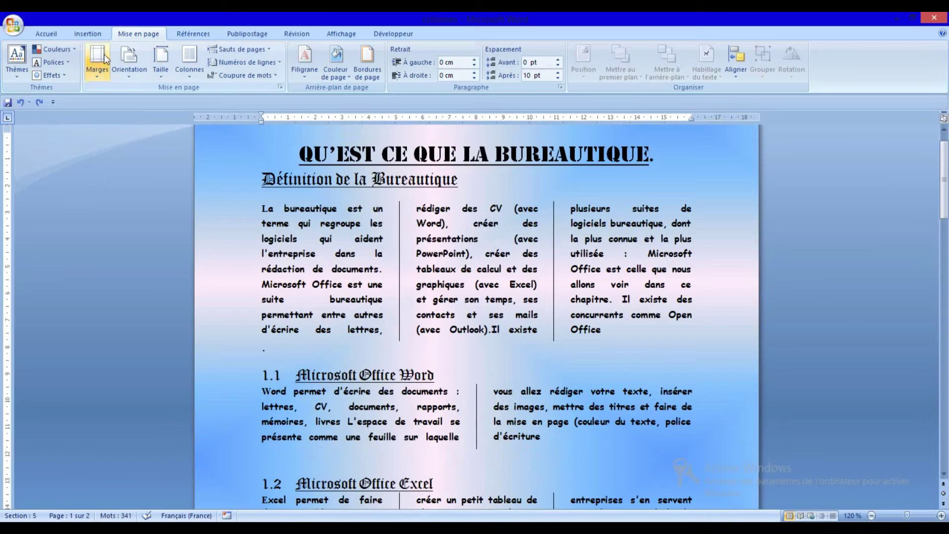
click(47, 34)
click(315, 71)
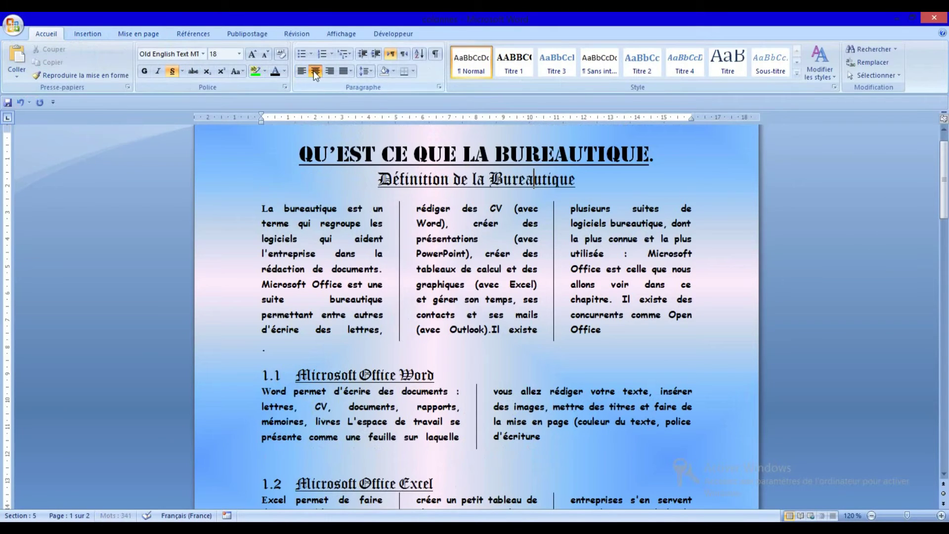
click(462, 226)
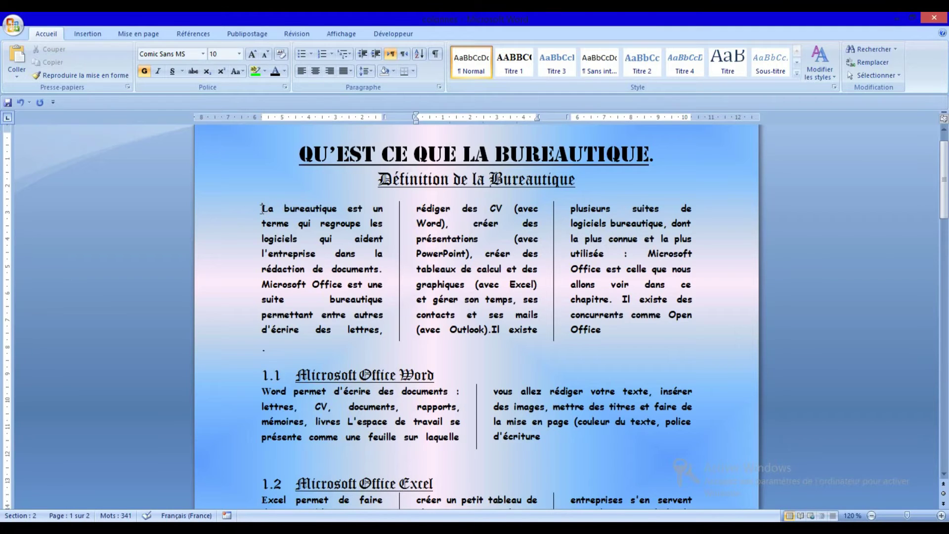
Turn the initial "L" of the paragraph under "Définition de la Bureautique" into an in-text drop cap 4 lines high
drag(263, 209, 269, 210)
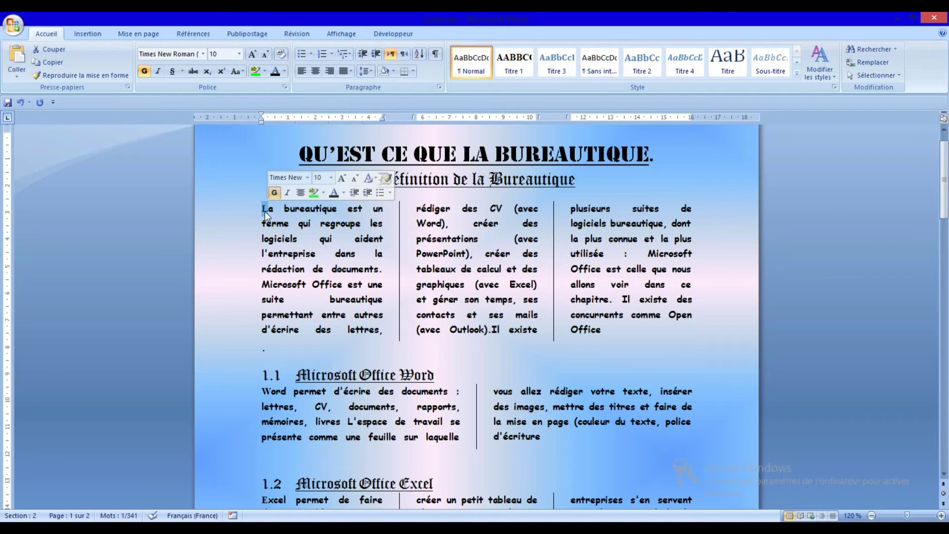
click(87, 34)
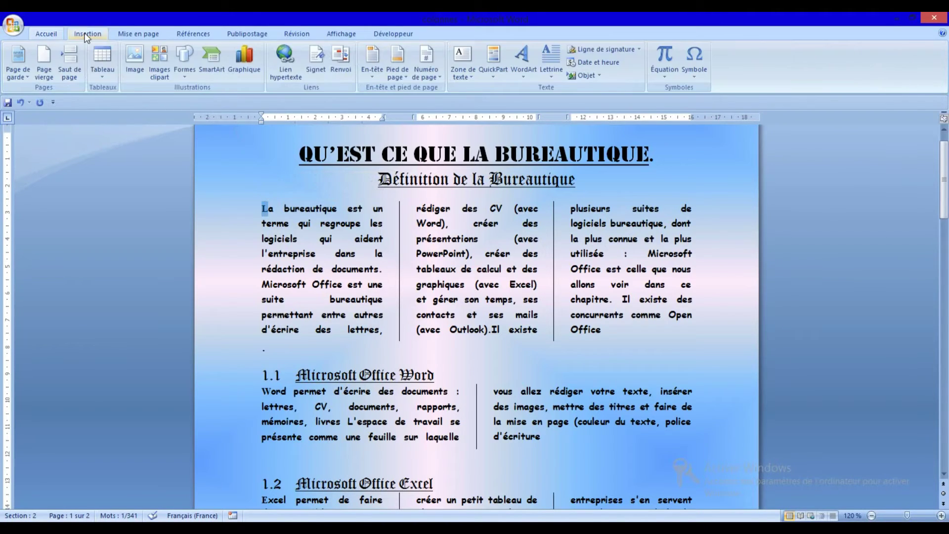
click(553, 77)
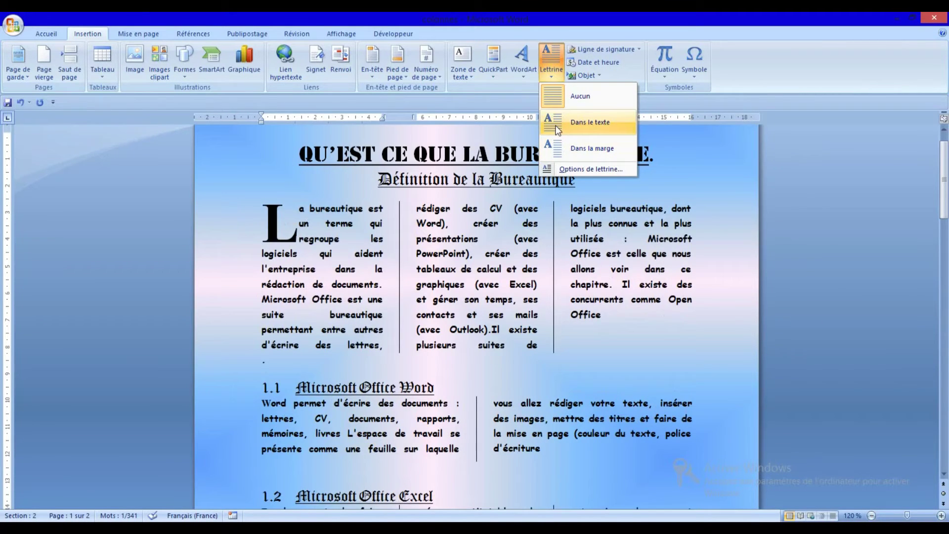
click(585, 170)
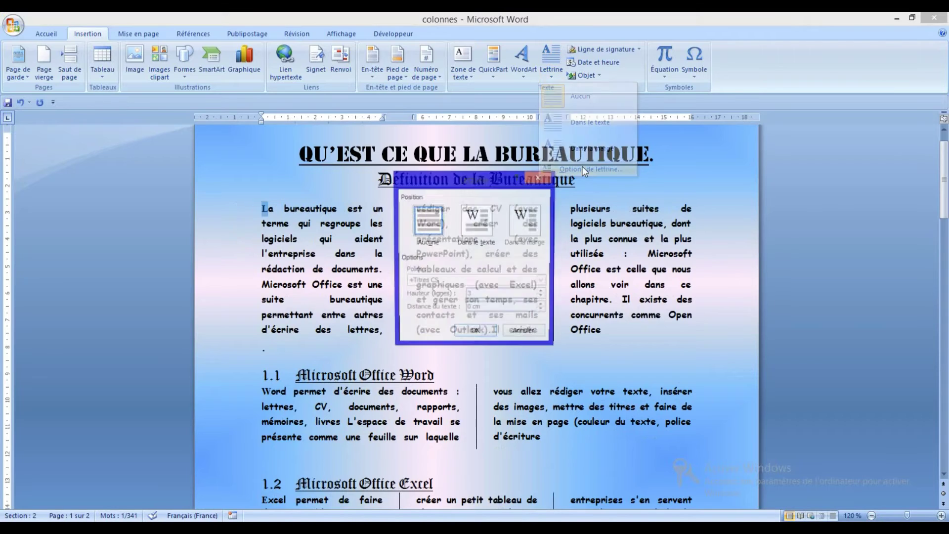
click(478, 222)
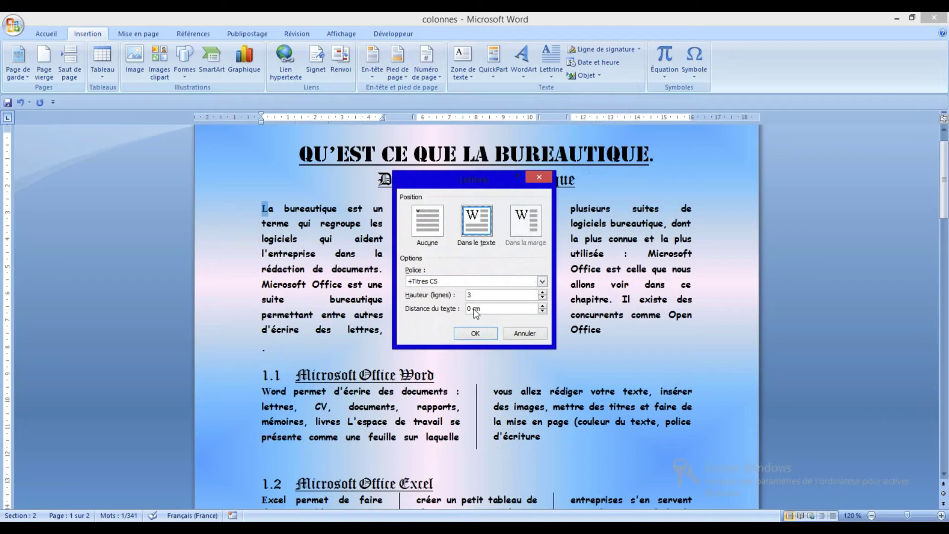
click(542, 293)
click(475, 333)
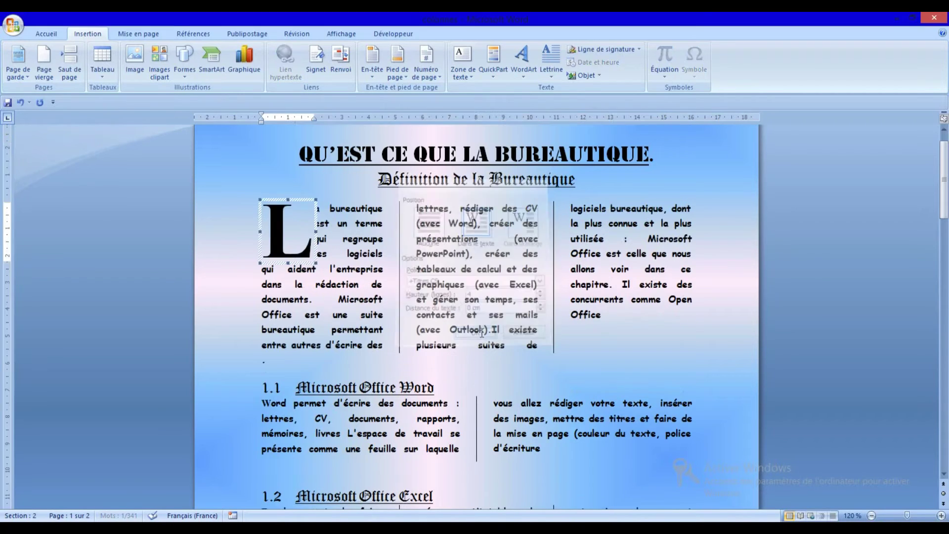
Turn the initial "W" of the Microsoft Office Word paragraph into an in-text drop cap 4 lines high
scroll(514, 288, down, 3)
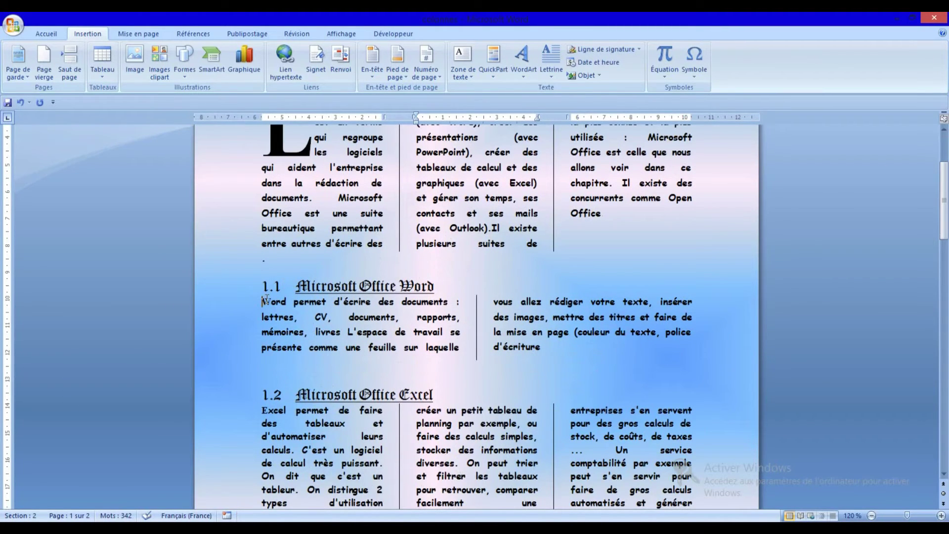
mouse_move(266, 300)
mouse_down()
mouse_move(297, 286)
mouse_move(272, 301)
mouse_up()
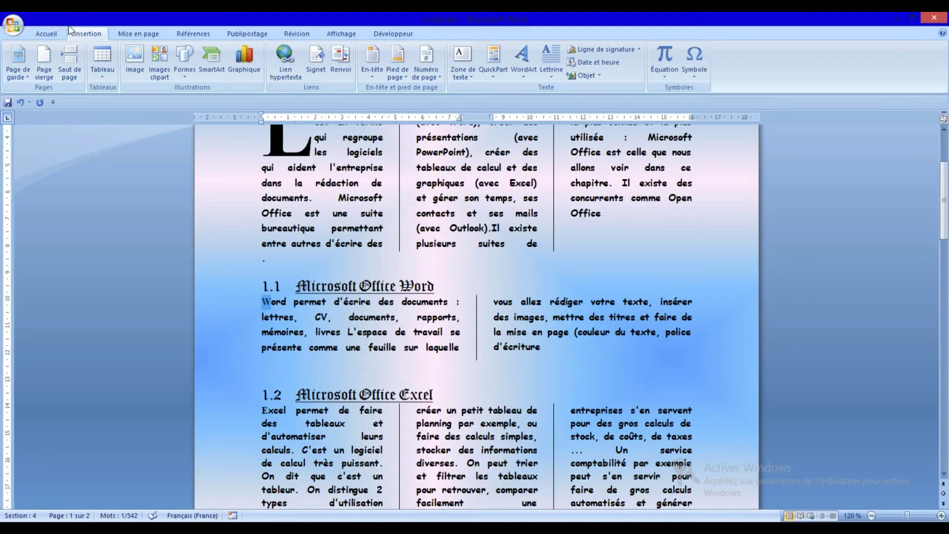
click(553, 78)
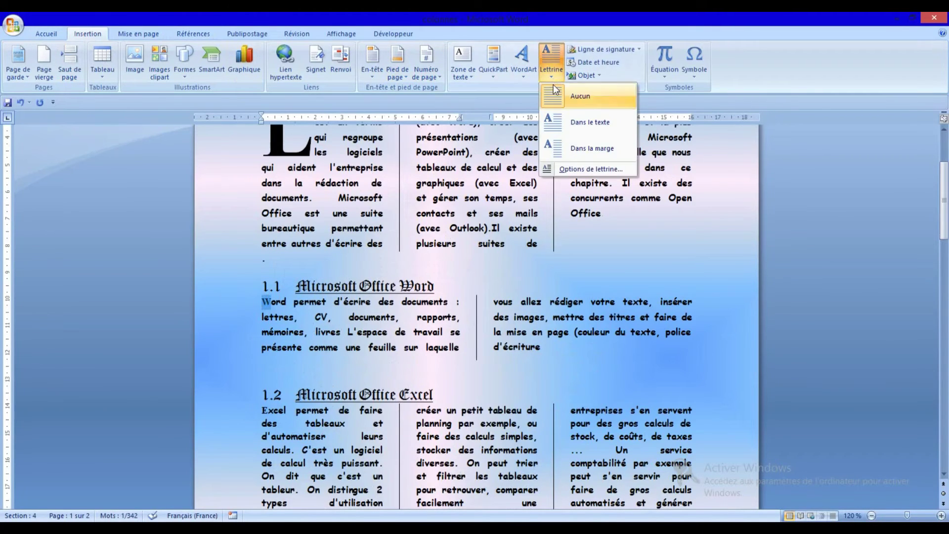
click(595, 169)
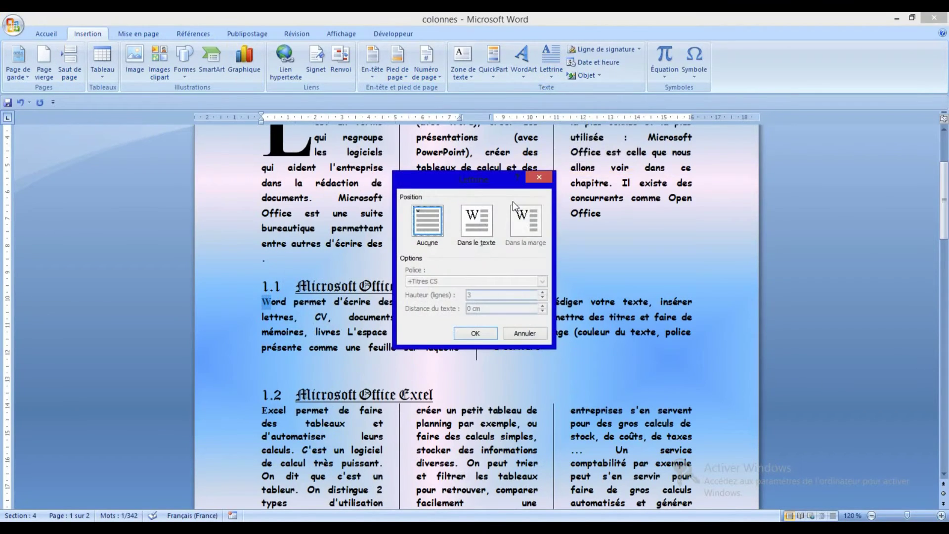
click(476, 221)
click(543, 292)
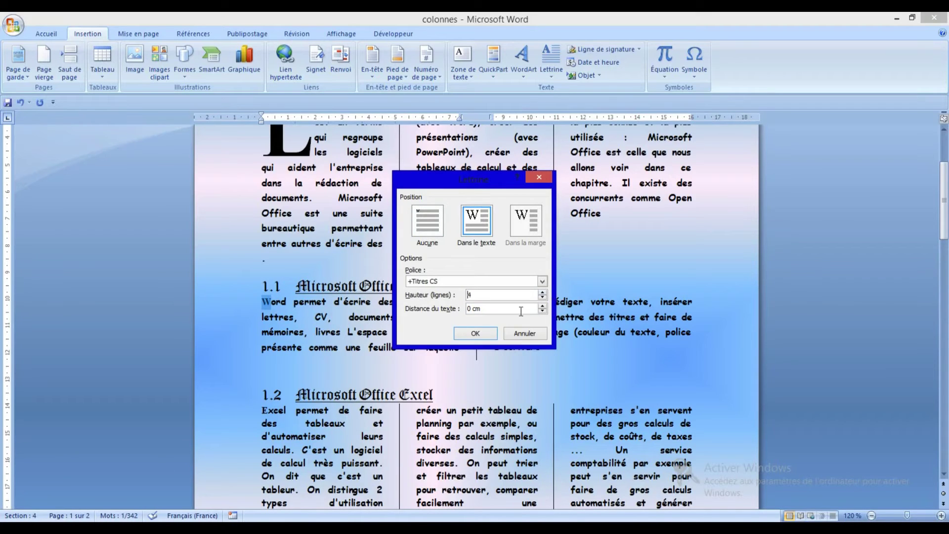
click(483, 330)
Turn the initial "E" of the Microsoft Office Excel paragraph into an in-text drop cap 4 lines high
scroll(297, 378, down, 3)
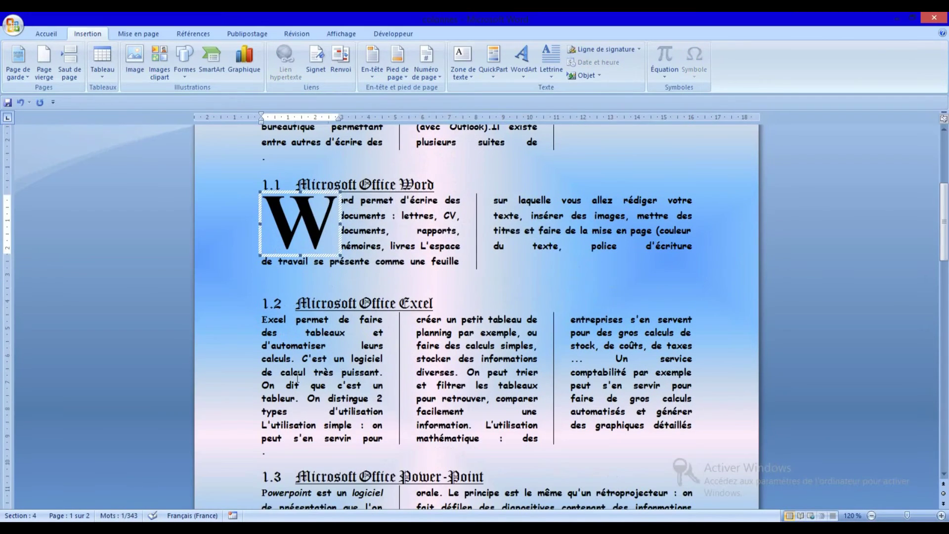
drag(260, 323, 269, 323)
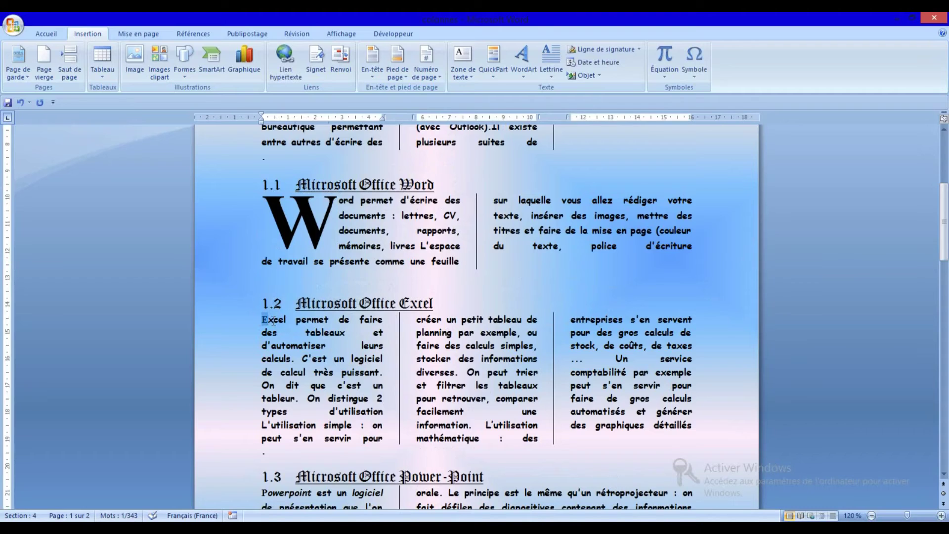
click(549, 76)
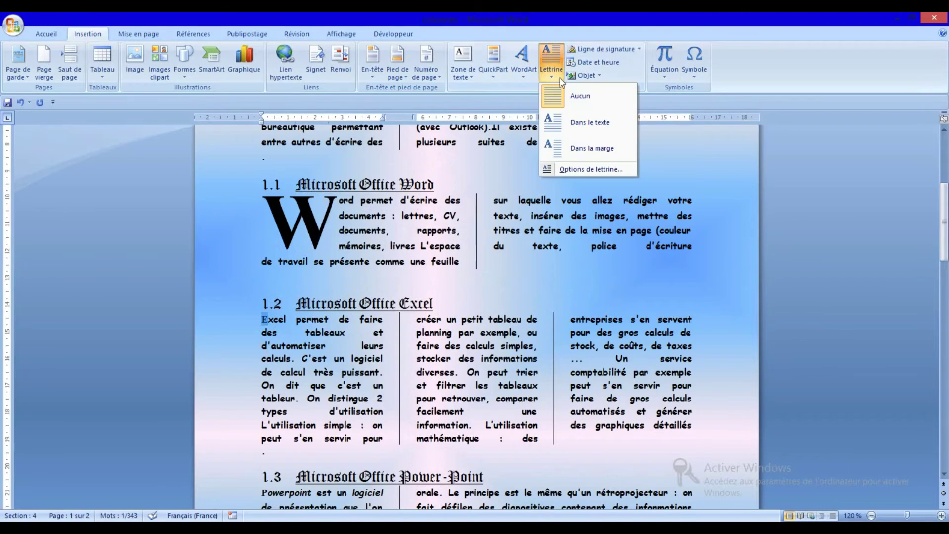
click(577, 171)
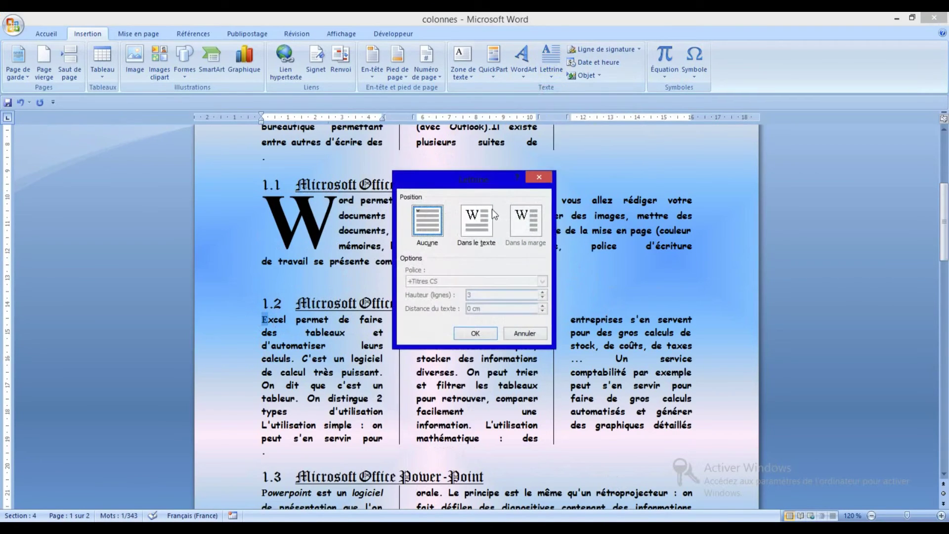
click(477, 243)
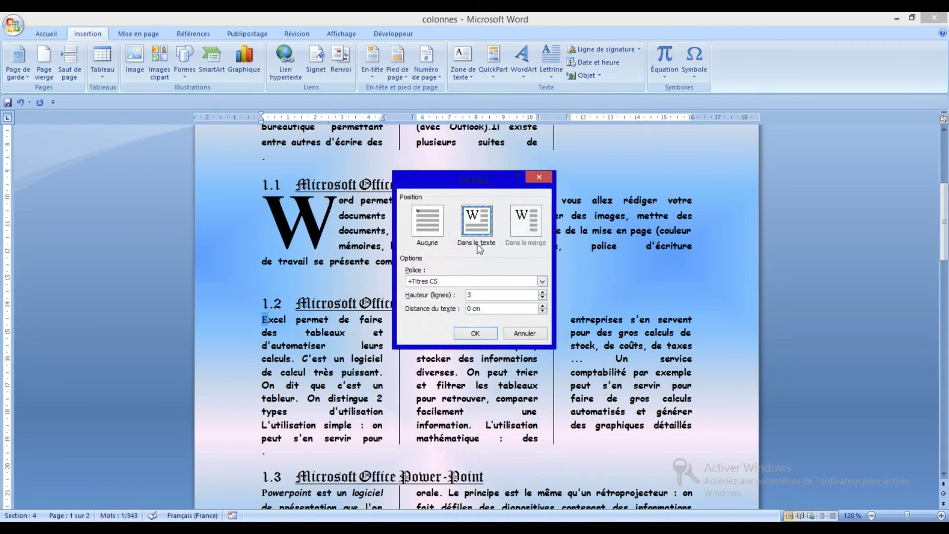
click(542, 292)
click(475, 334)
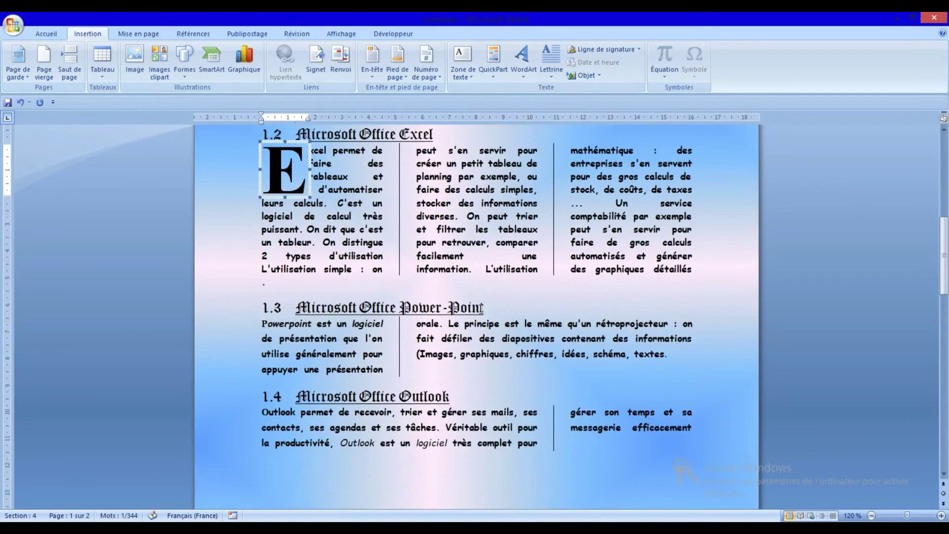
Turn the initial "P" of the Microsoft Office Power-Point paragraph into an in-text drop cap 4 lines high
click(253, 334)
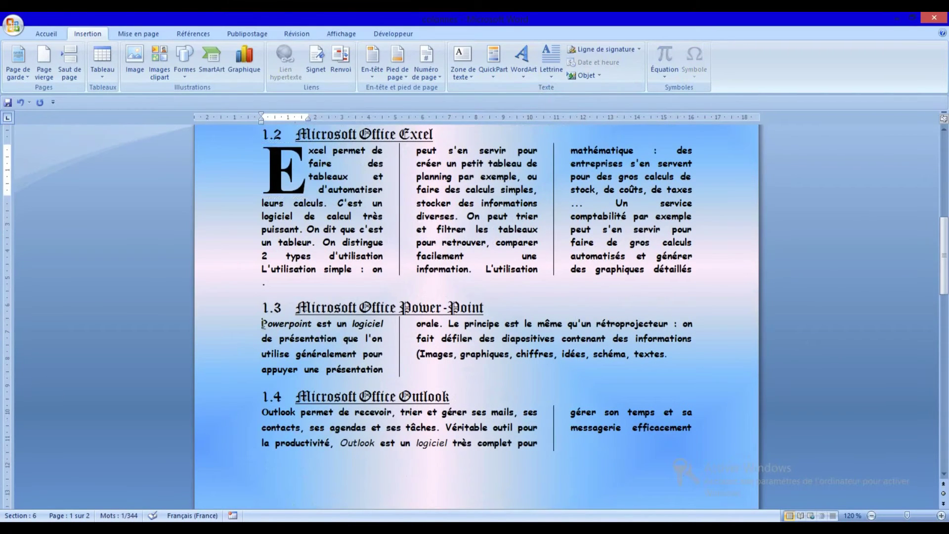
click(556, 73)
click(580, 169)
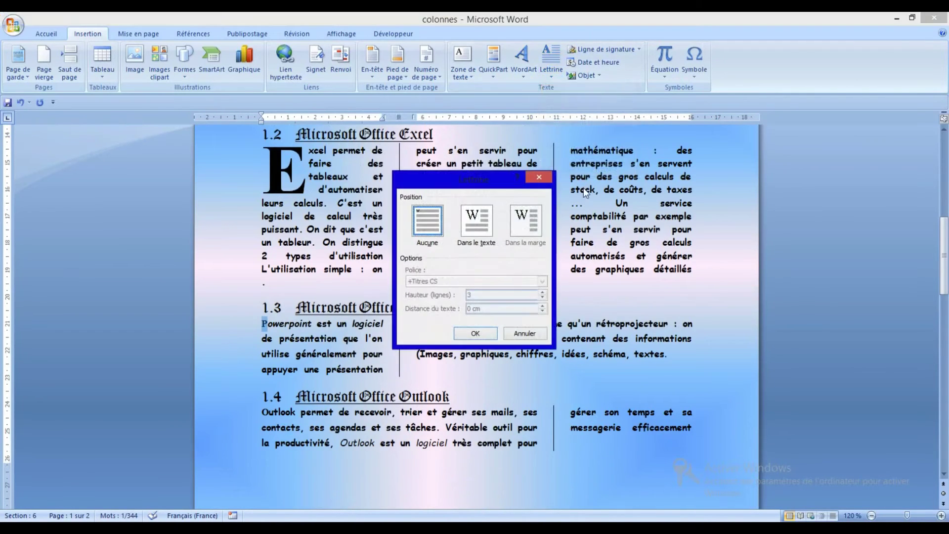
click(476, 221)
click(542, 292)
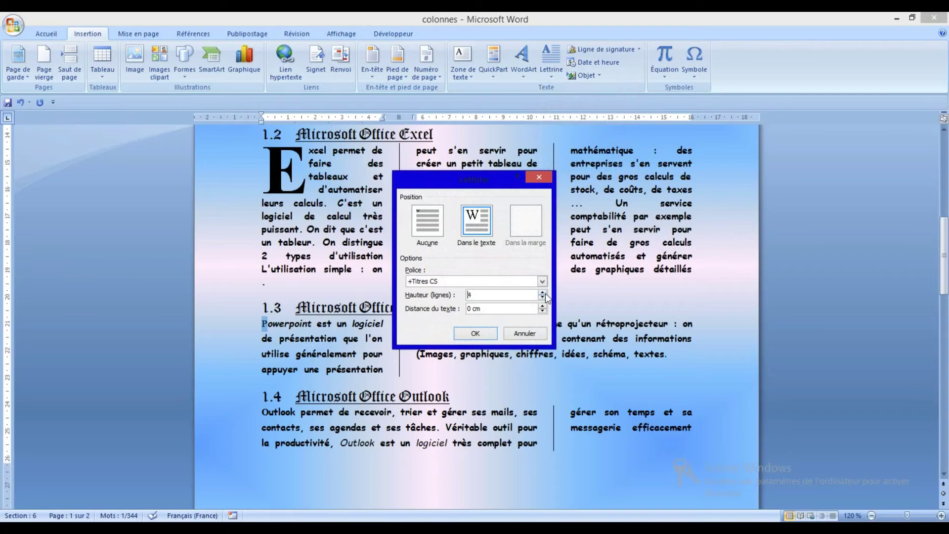
click(476, 333)
Turn the initial "O" of the Microsoft Office Outlook paragraph into an in-text drop cap 4 lines high
scroll(477, 334, down, 1)
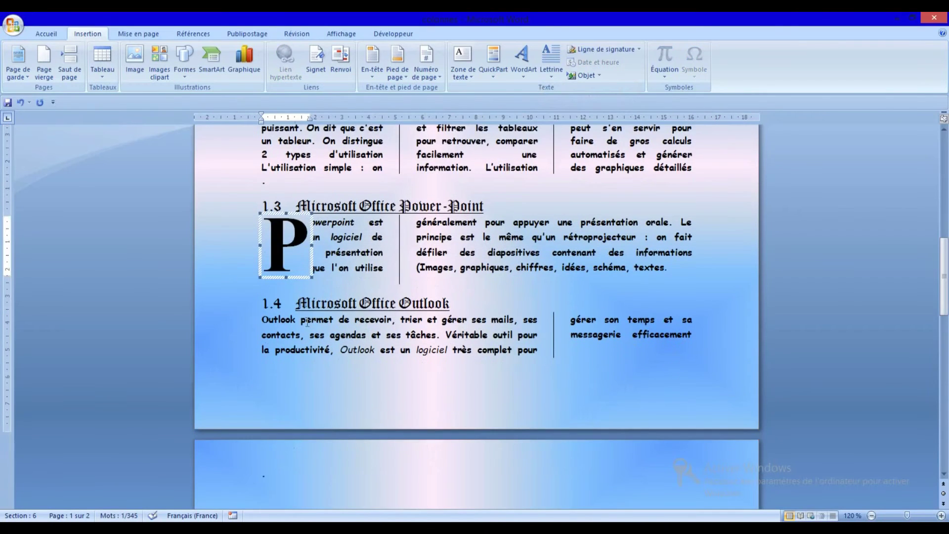
drag(260, 322, 267, 320)
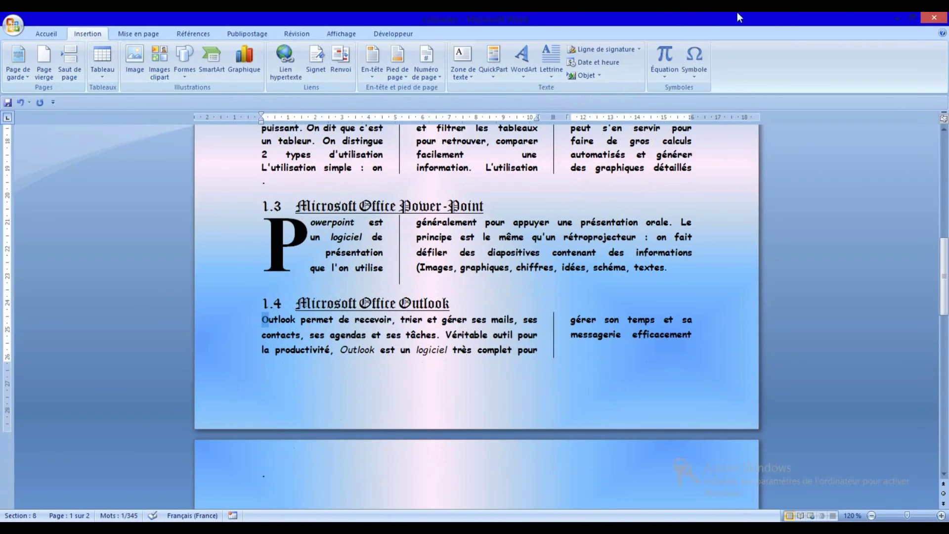
click(544, 75)
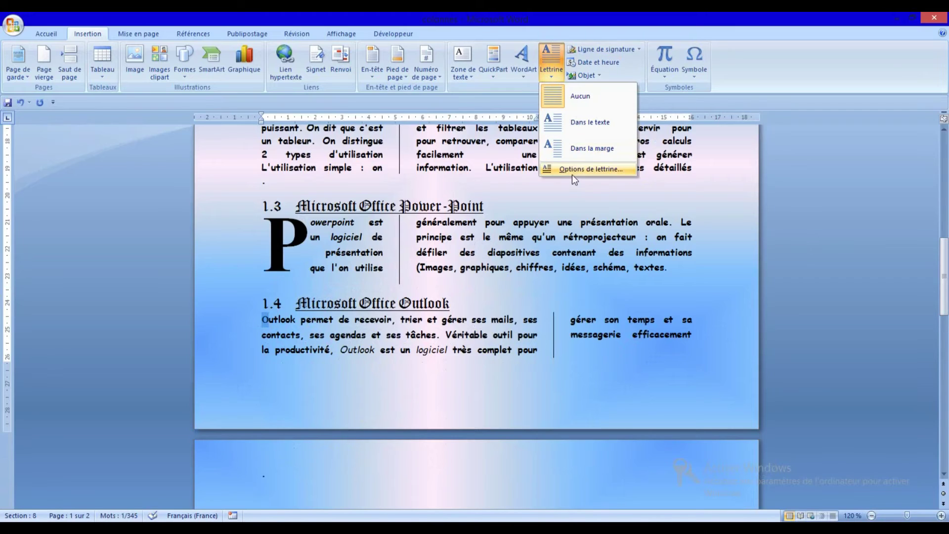
click(619, 170)
click(476, 221)
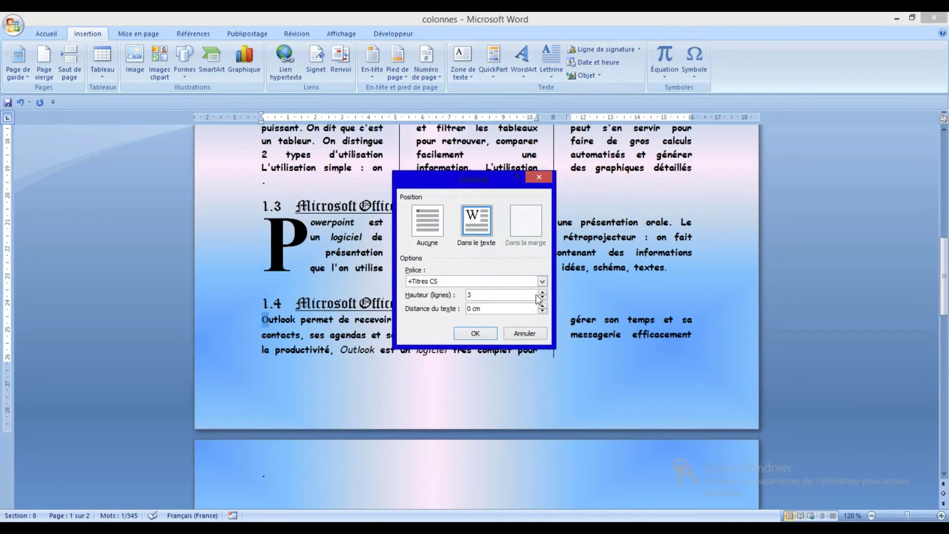
click(475, 333)
Reduce the top margin of the section containing the main title slightly, moving the first page's content upward
scroll(486, 318, up, 10)
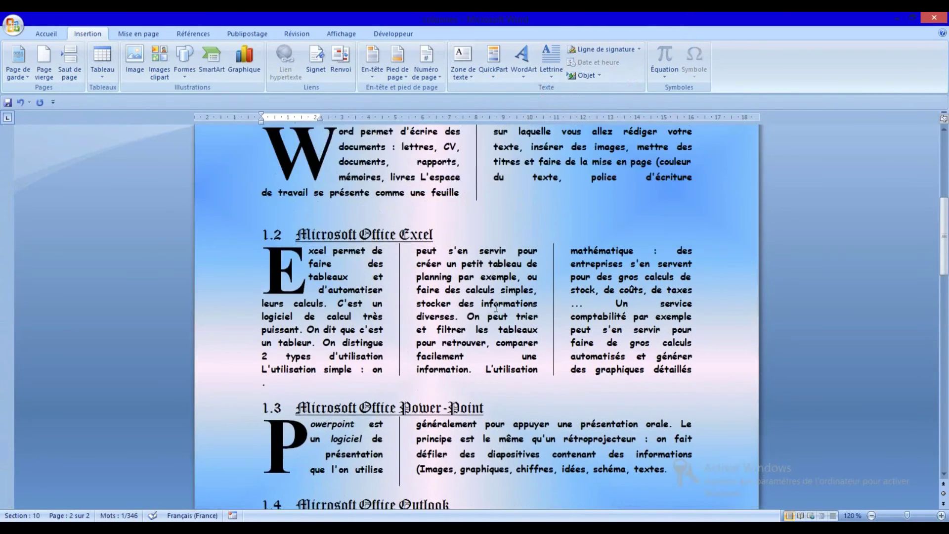
scroll(586, 154, up, 5)
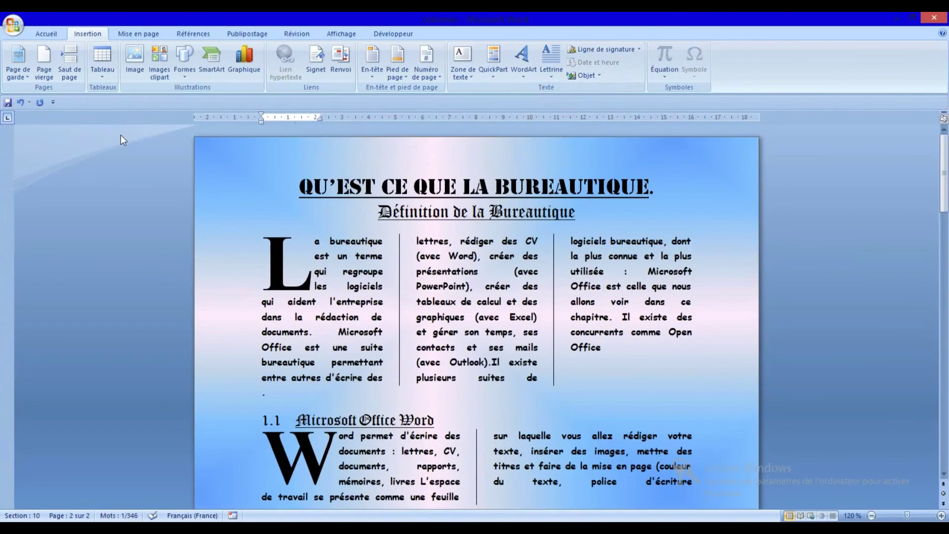
click(212, 165)
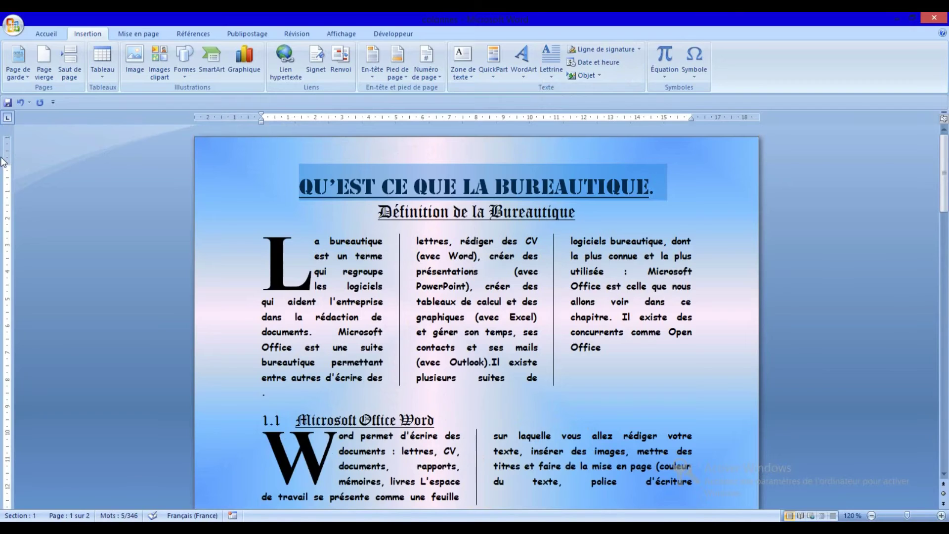
drag(8, 165, 7, 142)
Review the drop caps and column layout of all sections, from the main title to Microsoft Office Outlook
scroll(361, 285, down, 10)
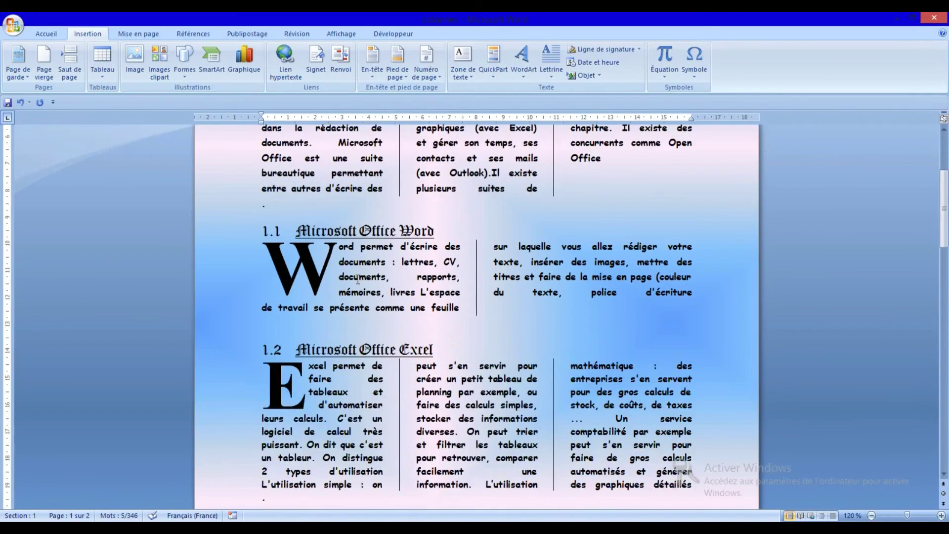
scroll(361, 286, down, 4)
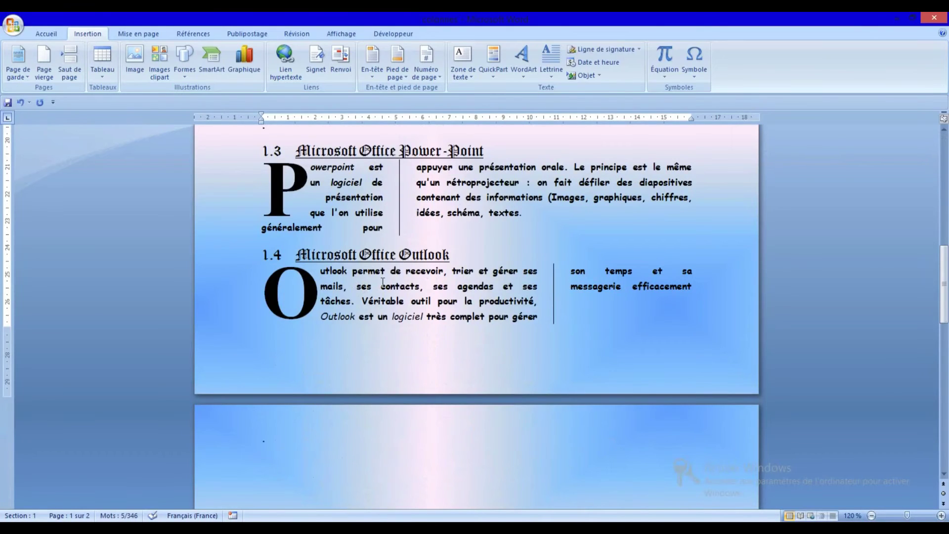
scroll(405, 289, up, 3)
scroll(418, 291, up, 3)
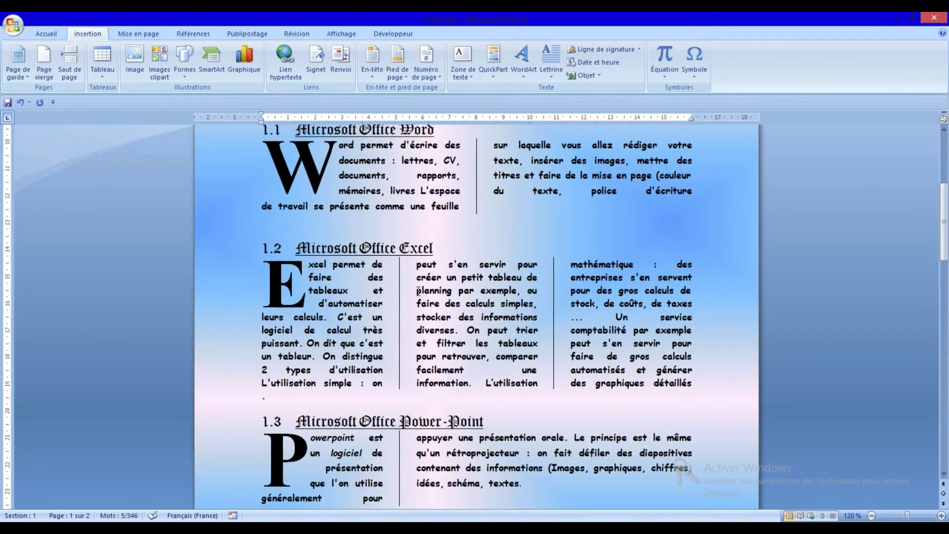
scroll(418, 287, up, 6)
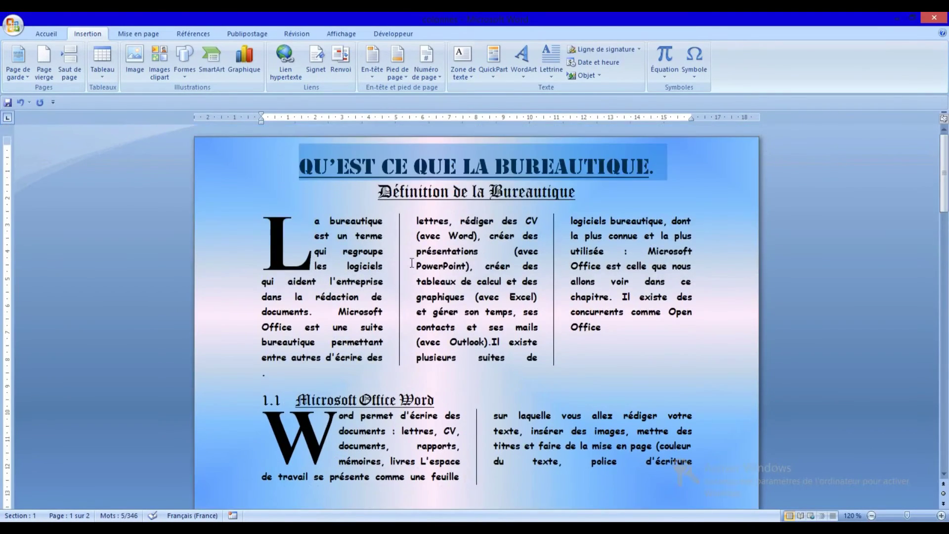
click(588, 193)
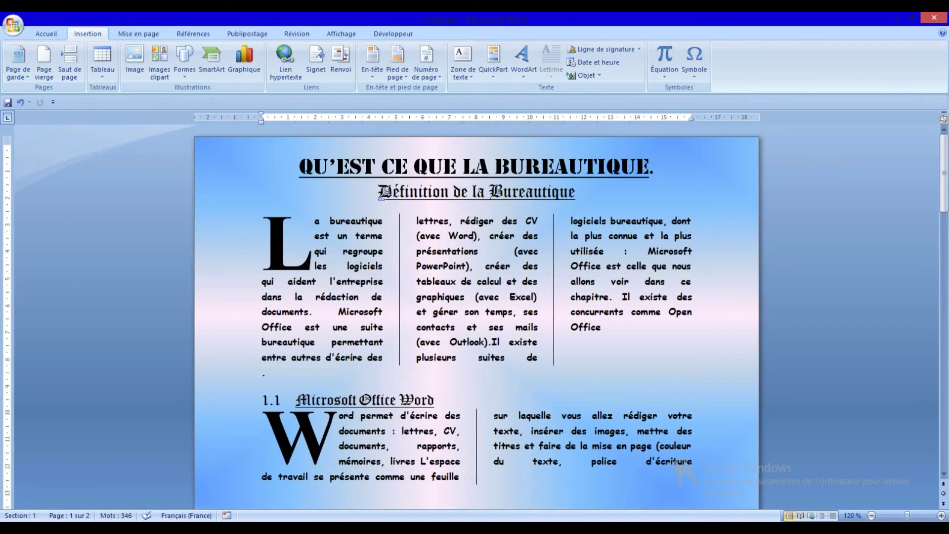
Colour the text of the centred heading "Définition de la Bureautique" standard red
shift+click(389, 192)
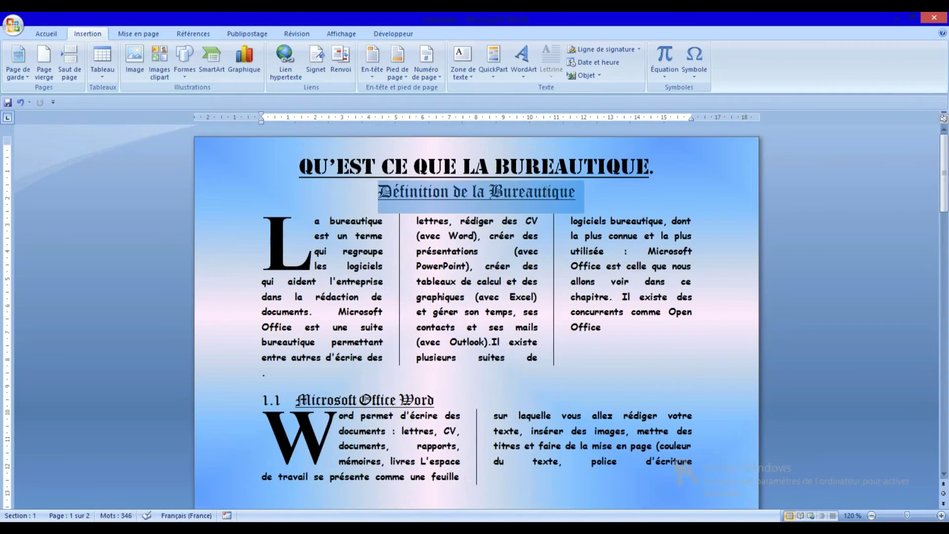
click(52, 37)
click(284, 71)
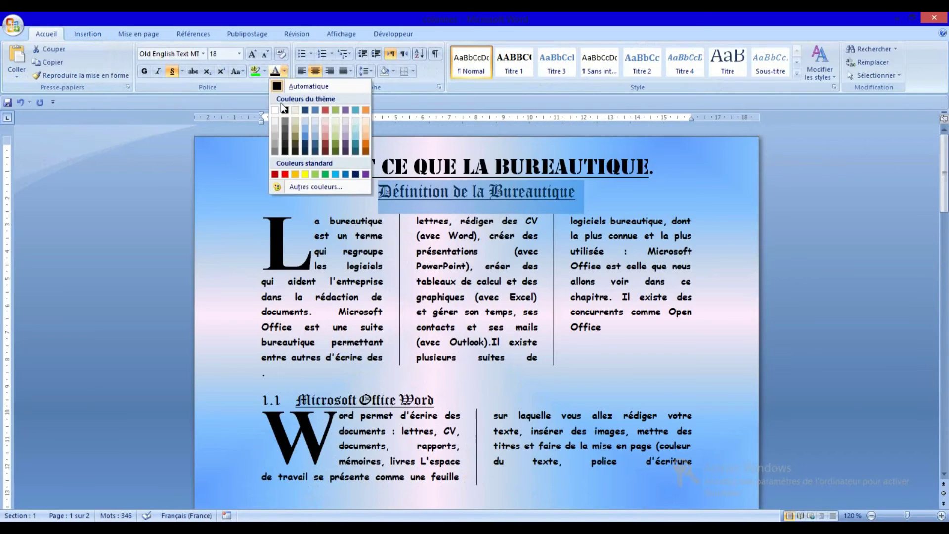
click(285, 174)
Apply the same red font colour to the drop cap "L" of the definition section
click(283, 242)
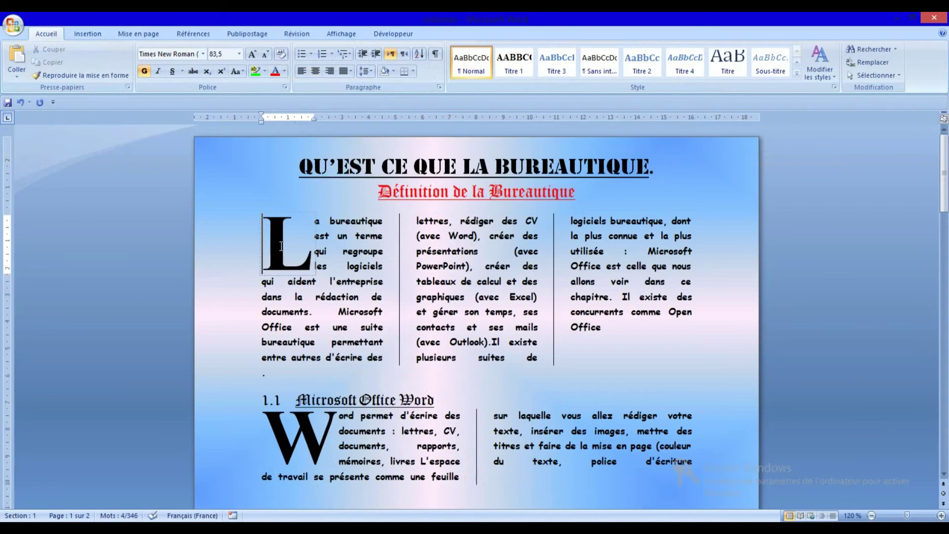
click(286, 213)
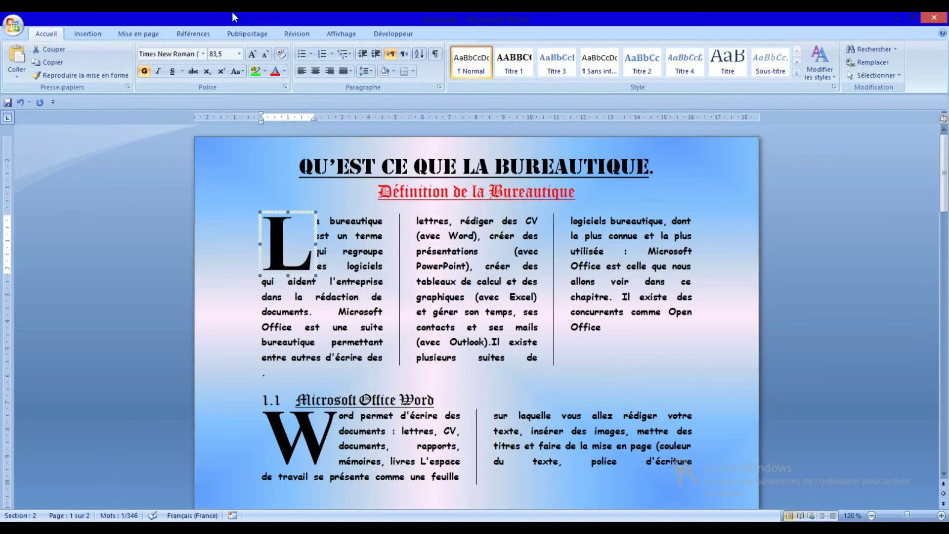
click(275, 71)
Colour the drop cap "W" of the Microsoft Office Word section with a custom bright blue from the extended colour palette
scroll(353, 286, down, 3)
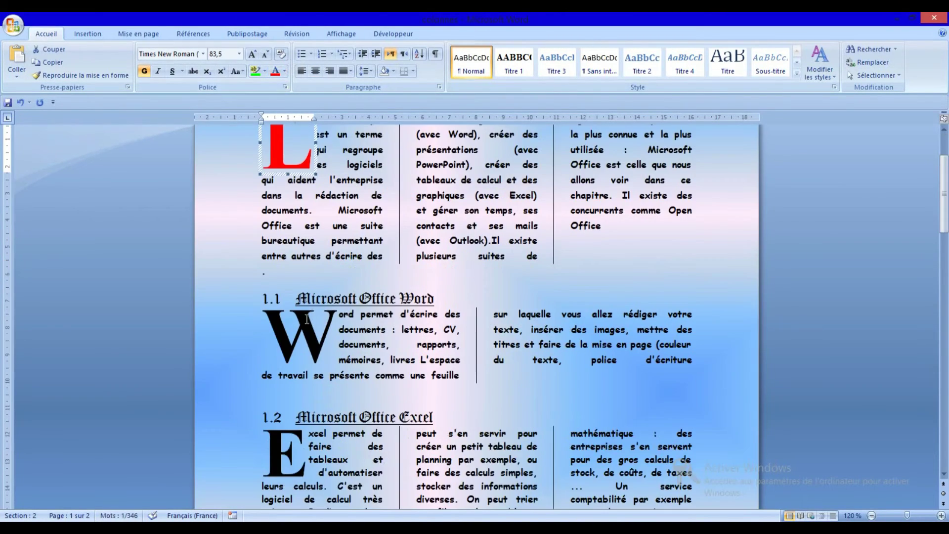
click(300, 337)
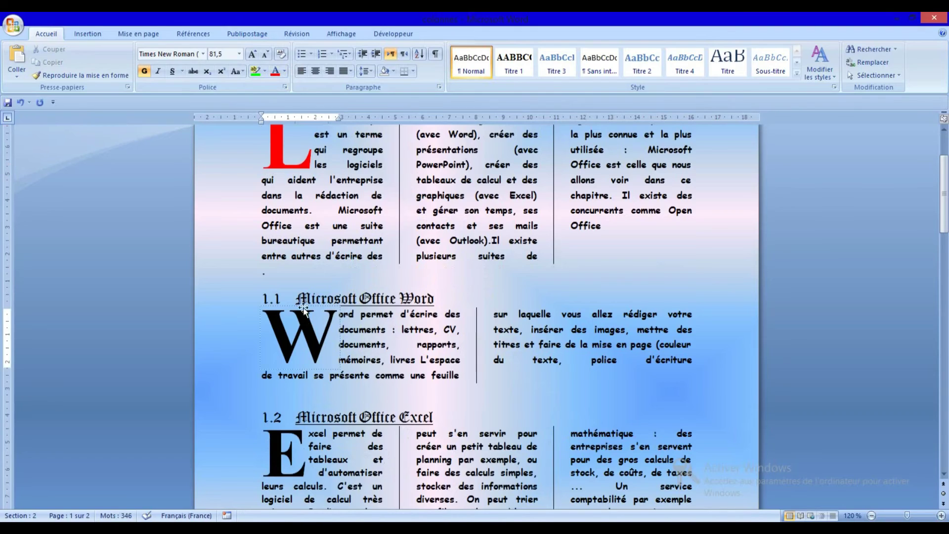
click(285, 70)
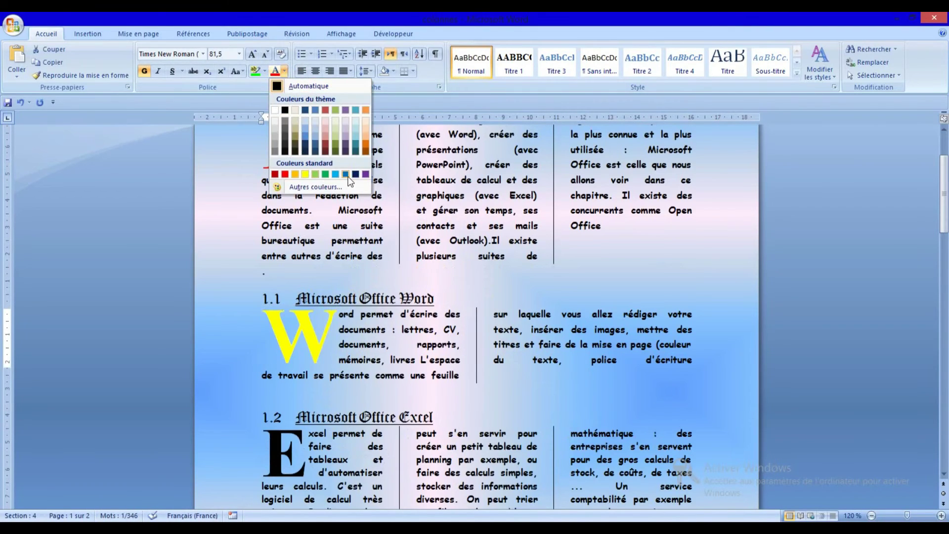
click(319, 186)
click(455, 215)
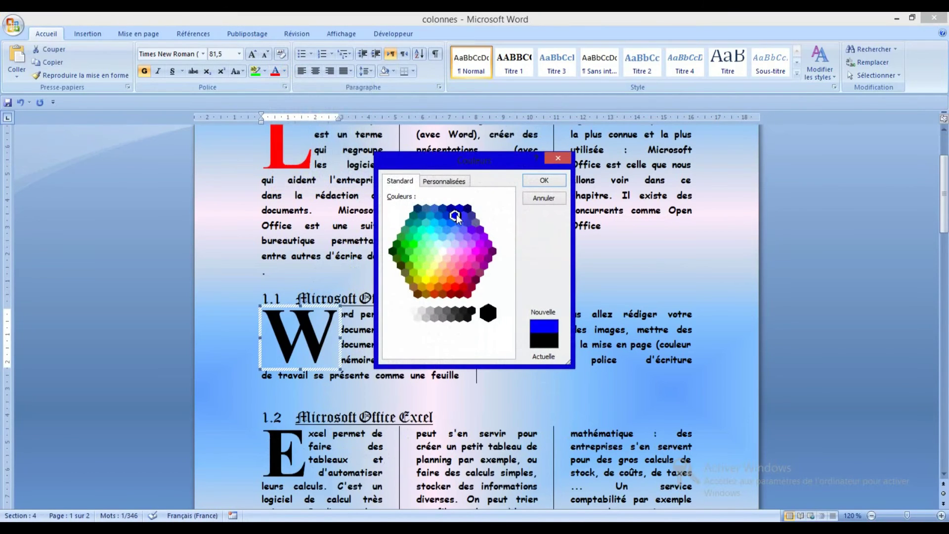
click(548, 182)
Colour the drop cap "E" of the Microsoft Office Excel section standard green
scroll(477, 316, down, 3)
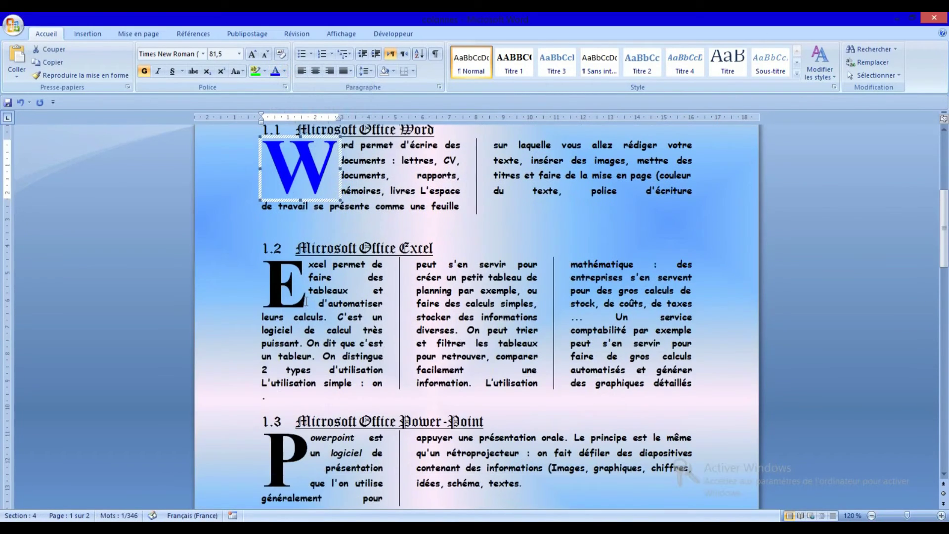
click(285, 258)
click(286, 256)
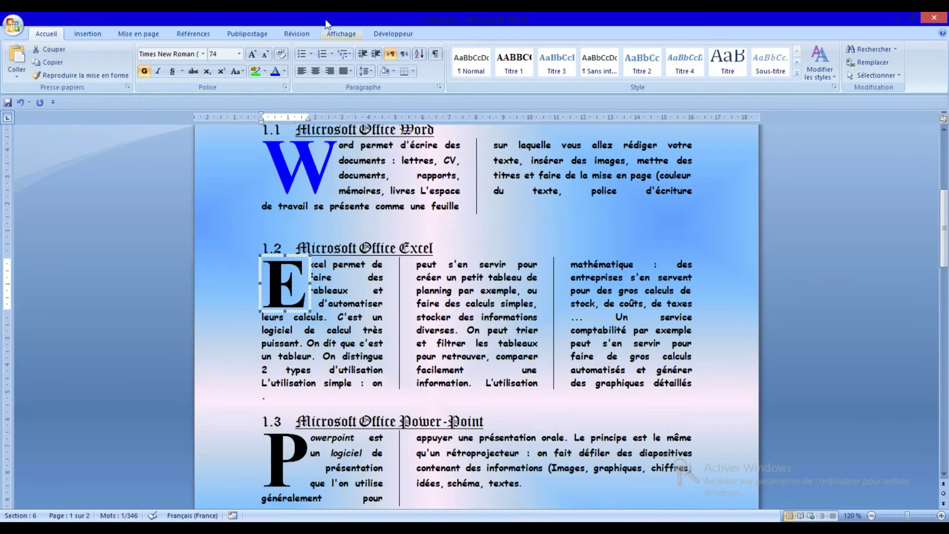
click(285, 71)
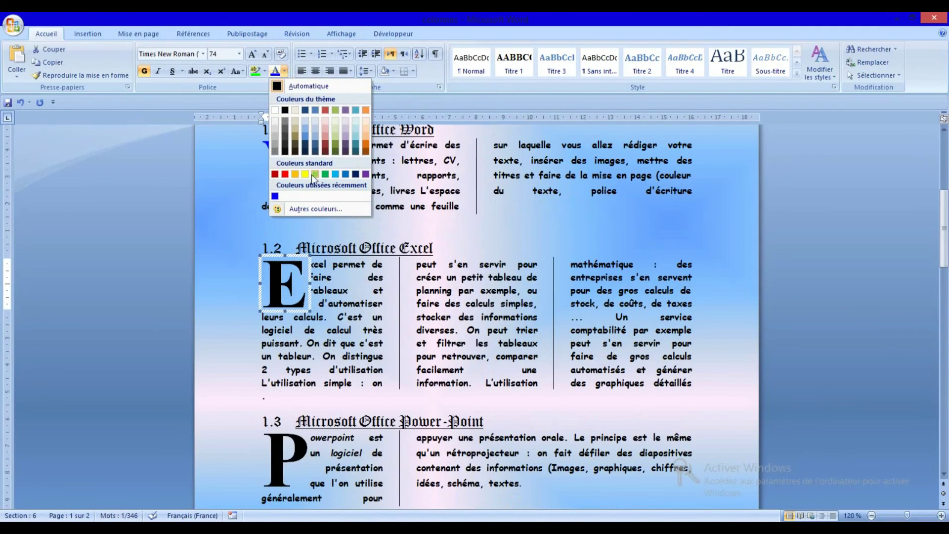
click(327, 175)
Colour the drop cap "P" of the Microsoft Office Power-Point section standard light green
scroll(328, 176, down, 3)
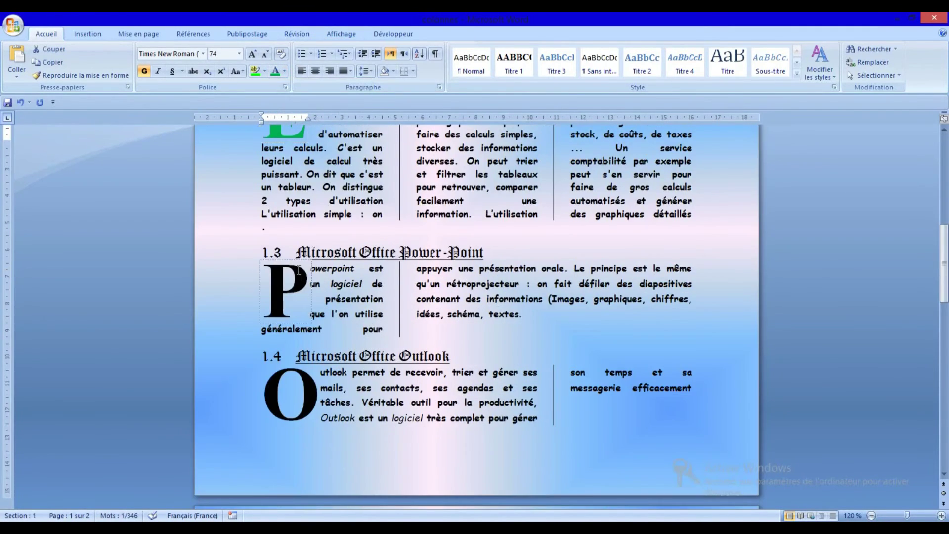
click(295, 259)
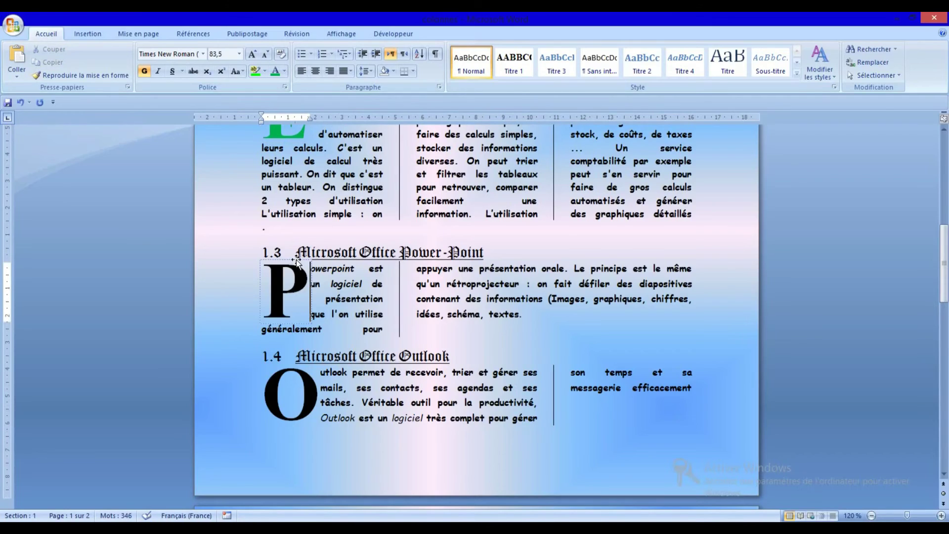
click(285, 70)
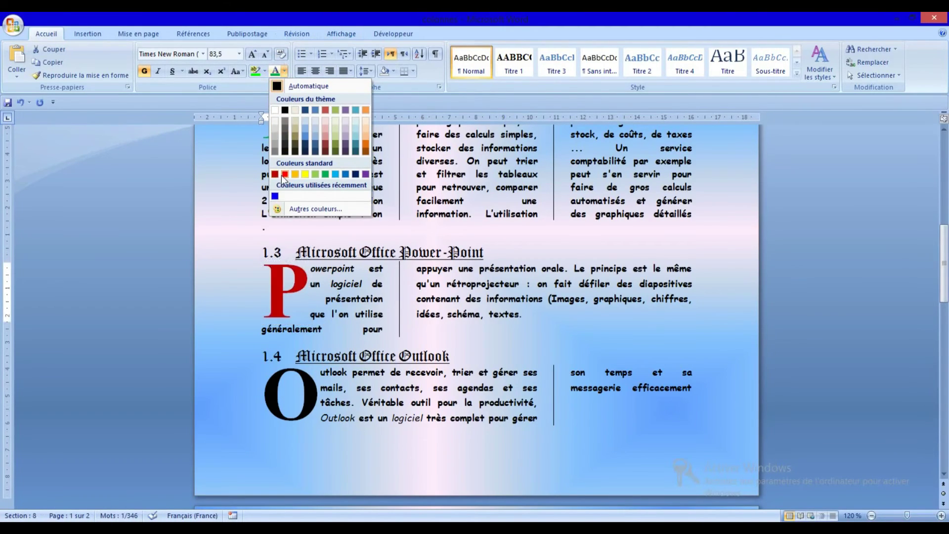
click(315, 174)
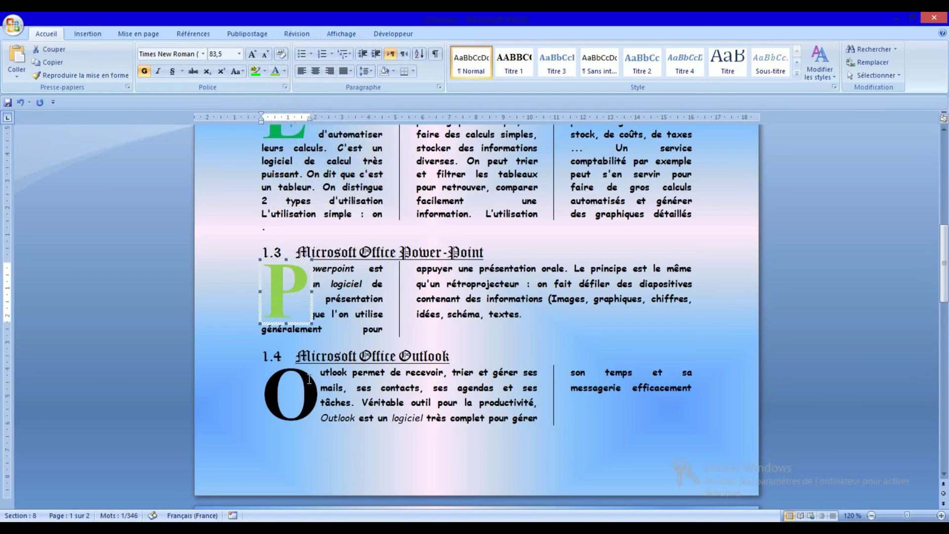
Colour the drop cap "O" of the Microsoft Office Outlook section standard yellow
click(281, 366)
click(280, 364)
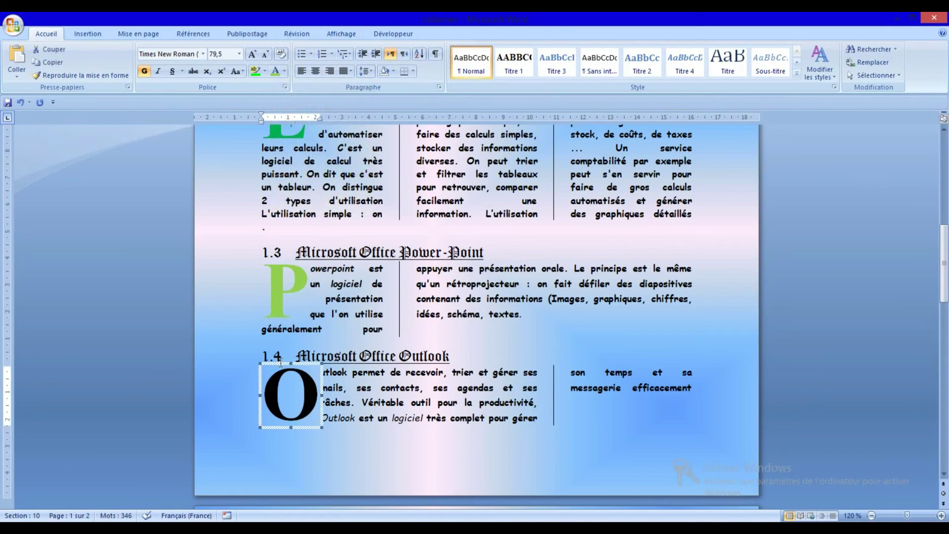
click(285, 72)
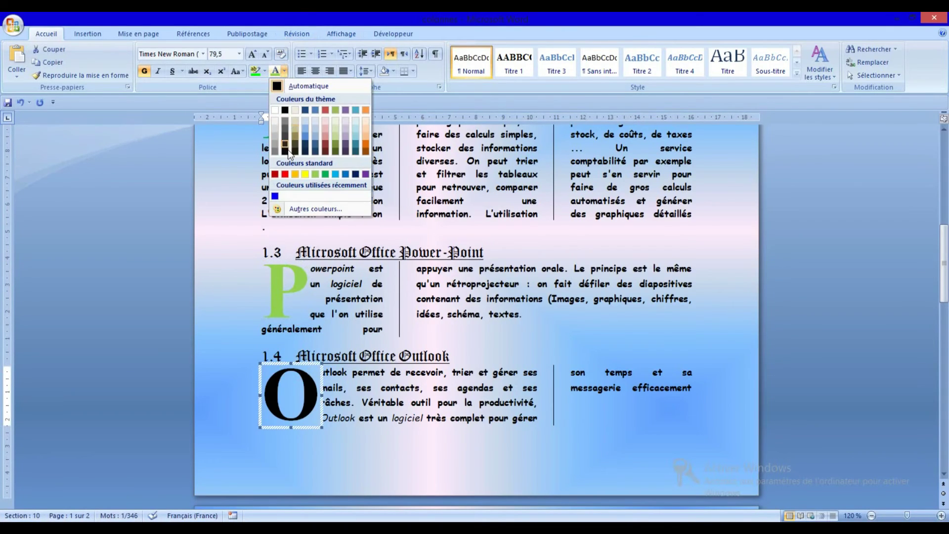
click(304, 174)
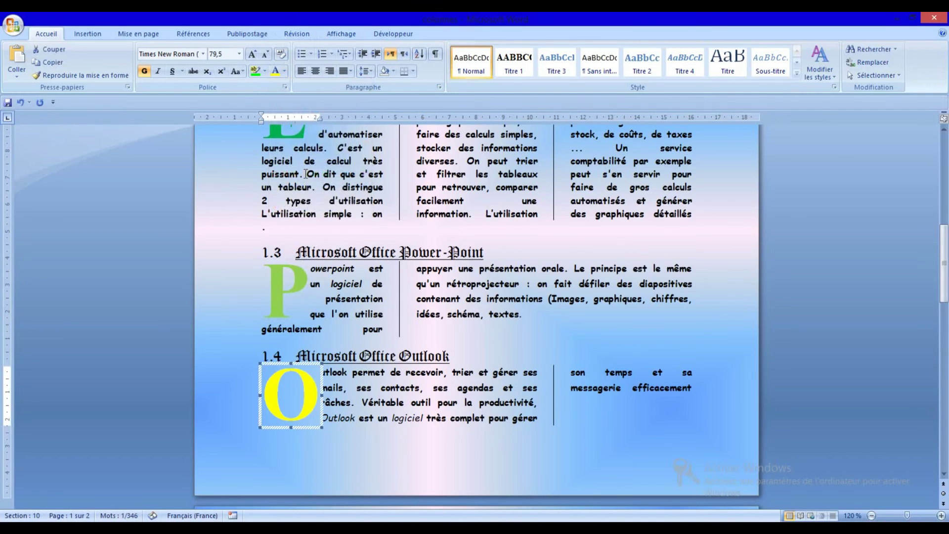
Replace the page's gradient background with a plain grey page colour, a darker shade of the white theme colour
scroll(379, 117, up, 5)
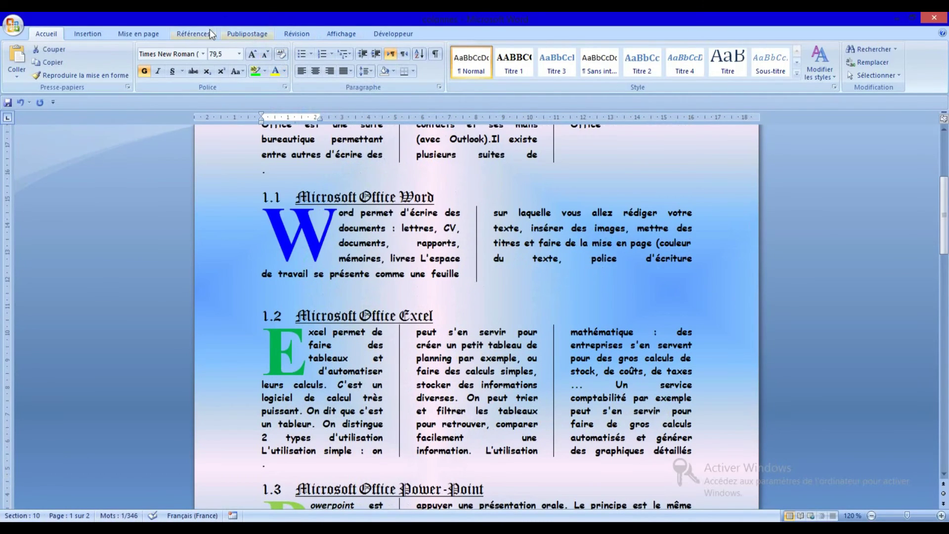
click(96, 33)
click(131, 34)
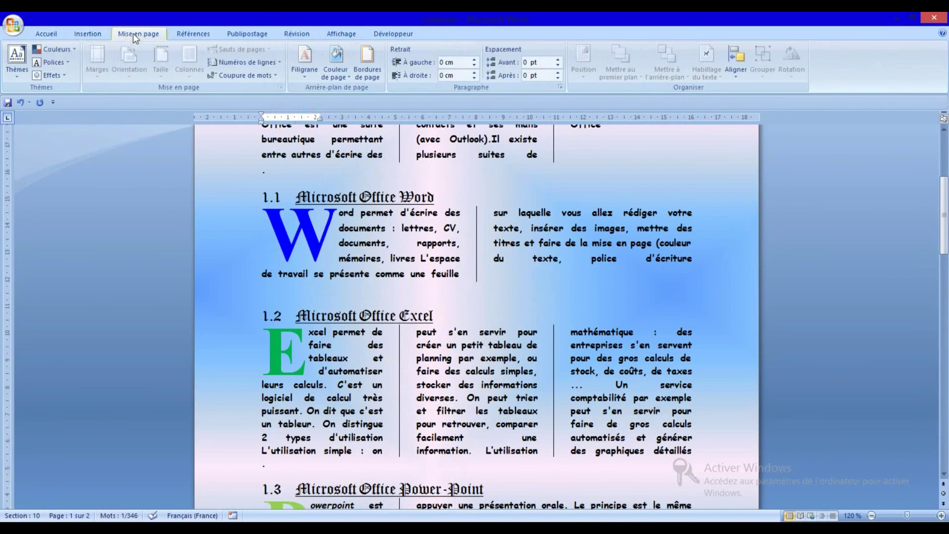
click(344, 76)
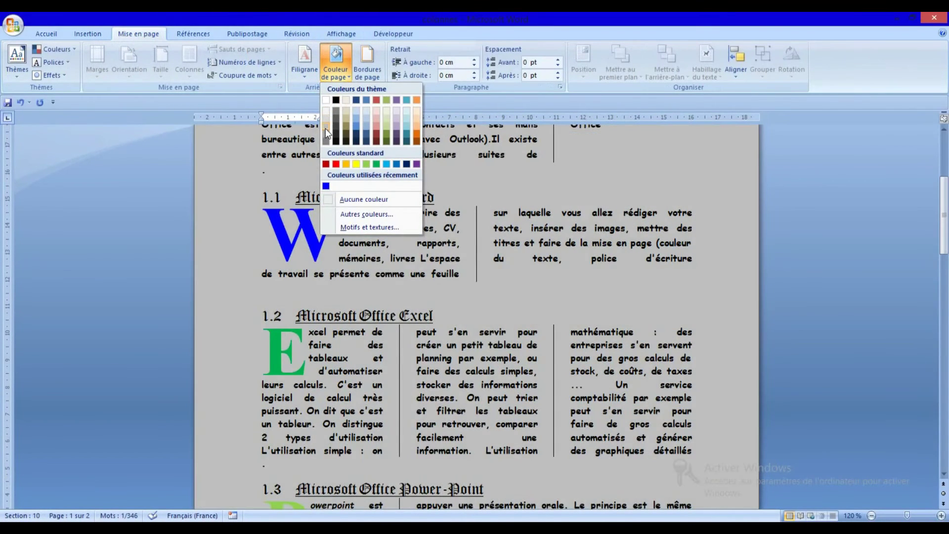
click(326, 129)
Review the coloured drop caps and headings against the grey page background, from the main title to the Outlook section
scroll(781, 146, up, 5)
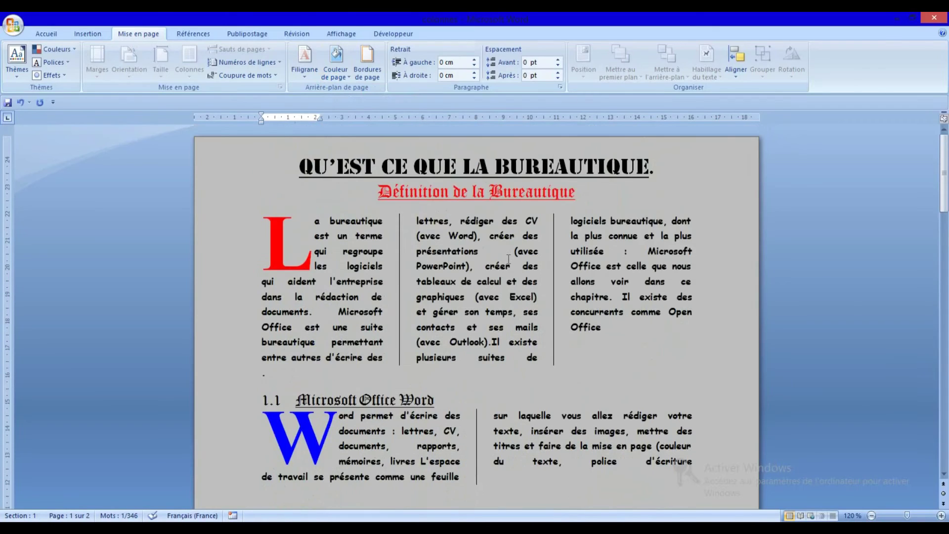
scroll(567, 223, down, 10)
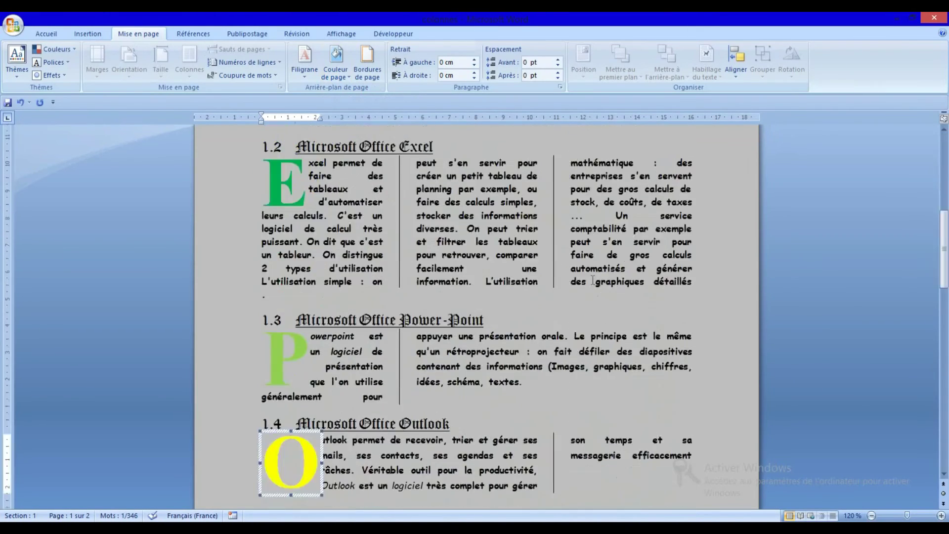
scroll(593, 281, up, 3)
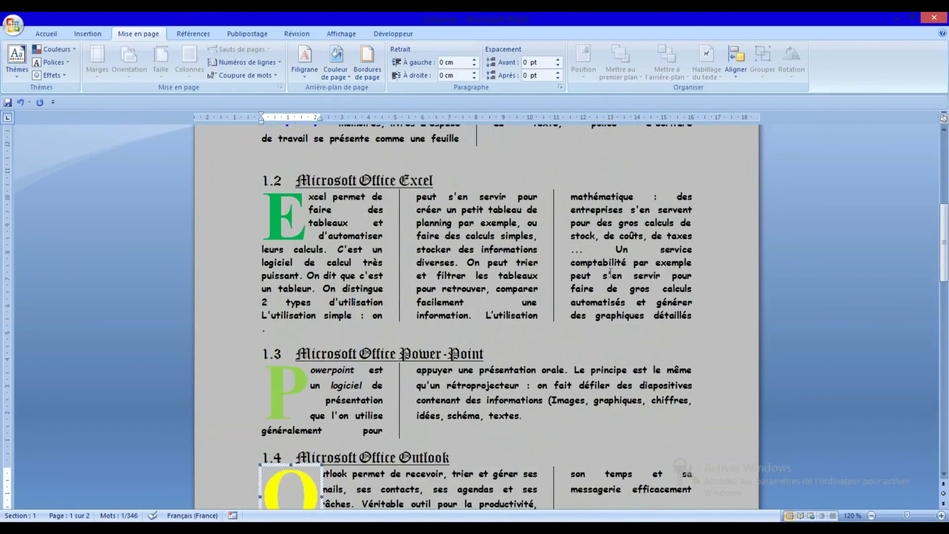
scroll(610, 272, up, 2)
scroll(611, 272, up, 4)
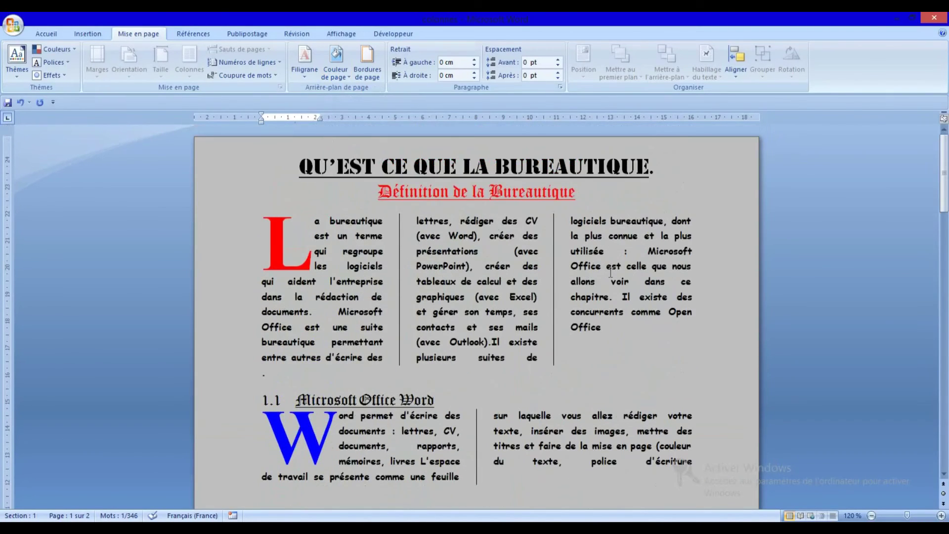
scroll(611, 272, down, 1)
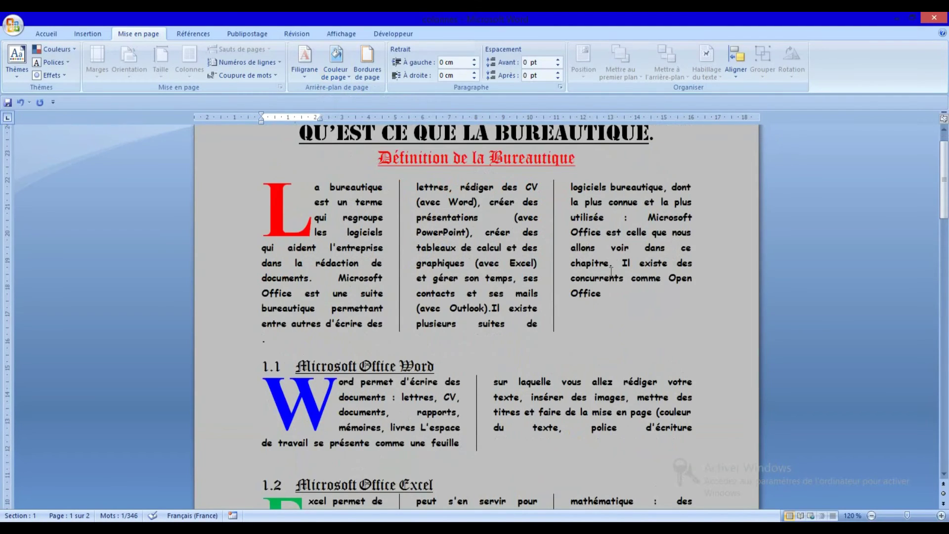
scroll(611, 272, up, 1)
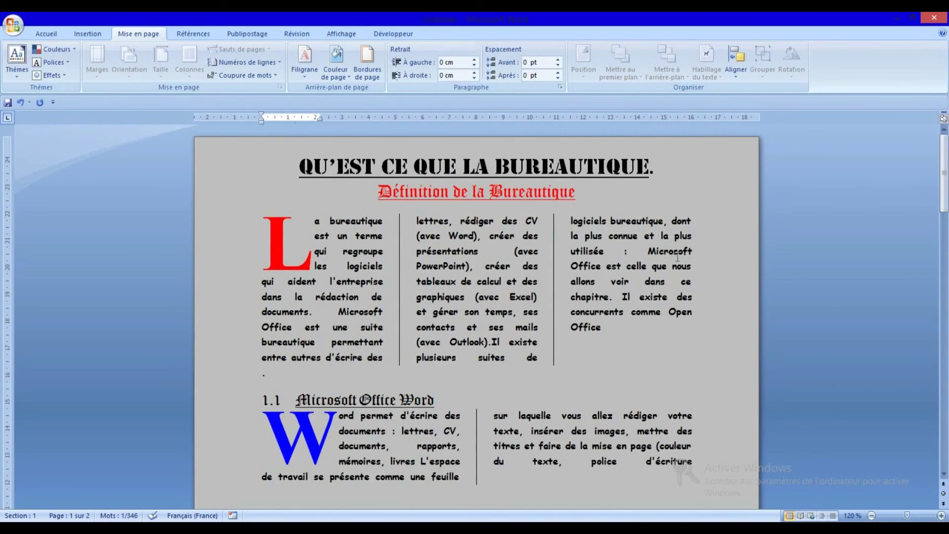
Highlight in bright green the definition section's lines "logiciels bureautique, dont", "Office est celle que nous", "et gérer son temps, ses" and "présentations (avec"
click(647, 251)
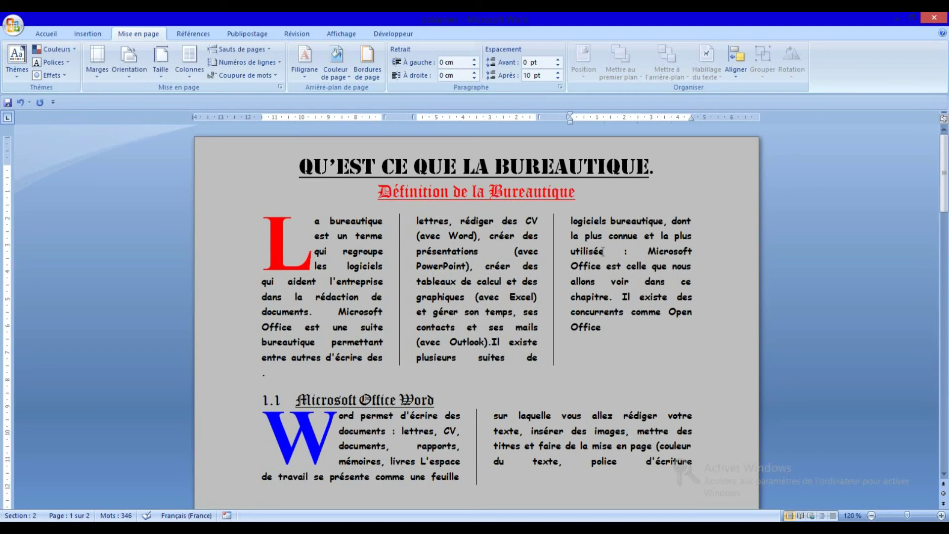
click(47, 32)
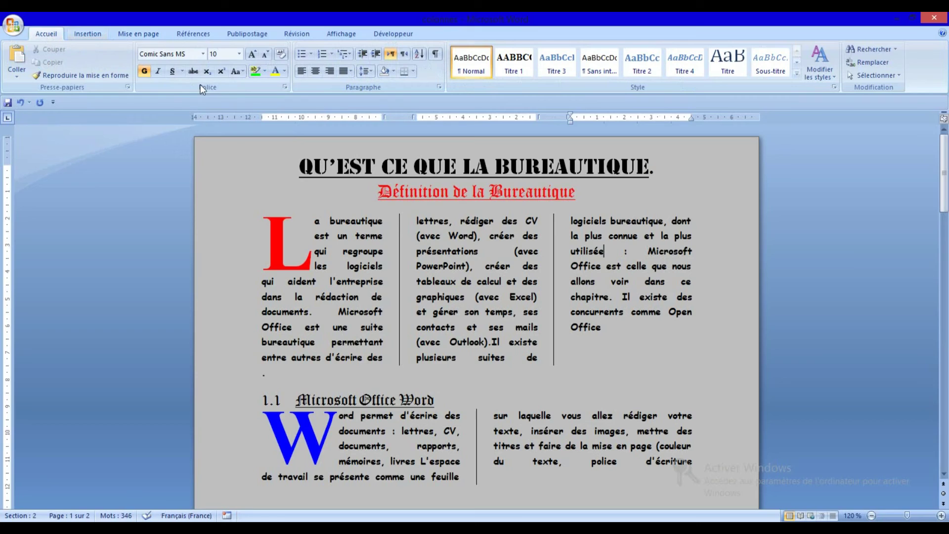
click(266, 71)
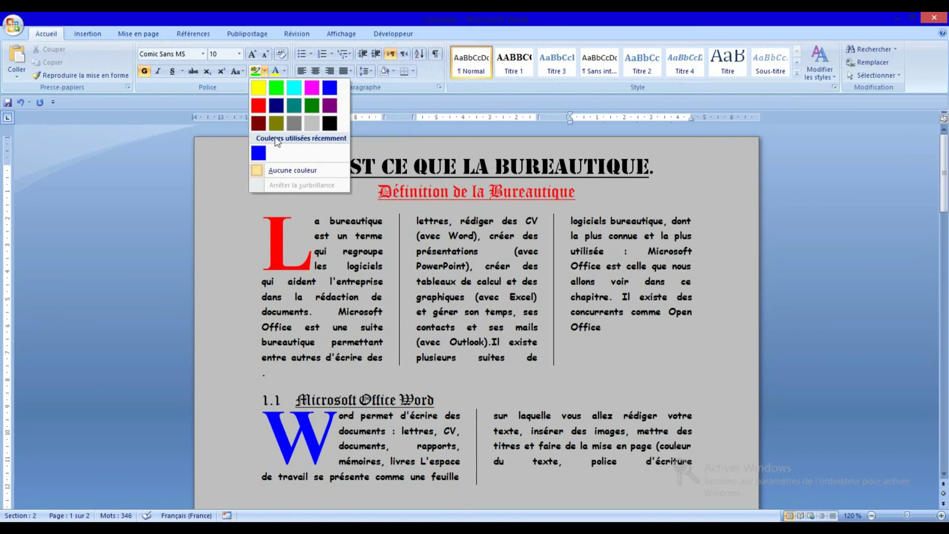
click(281, 89)
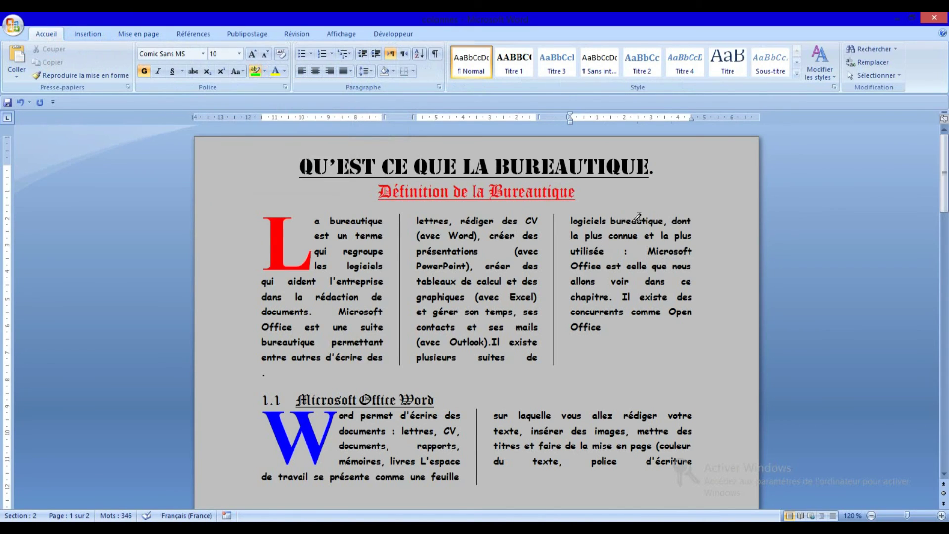
mouse_move(569, 222)
mouse_down()
mouse_move(670, 213)
mouse_move(691, 221)
mouse_up()
mouse_move(569, 266)
mouse_down()
mouse_move(665, 257)
mouse_move(691, 267)
mouse_up()
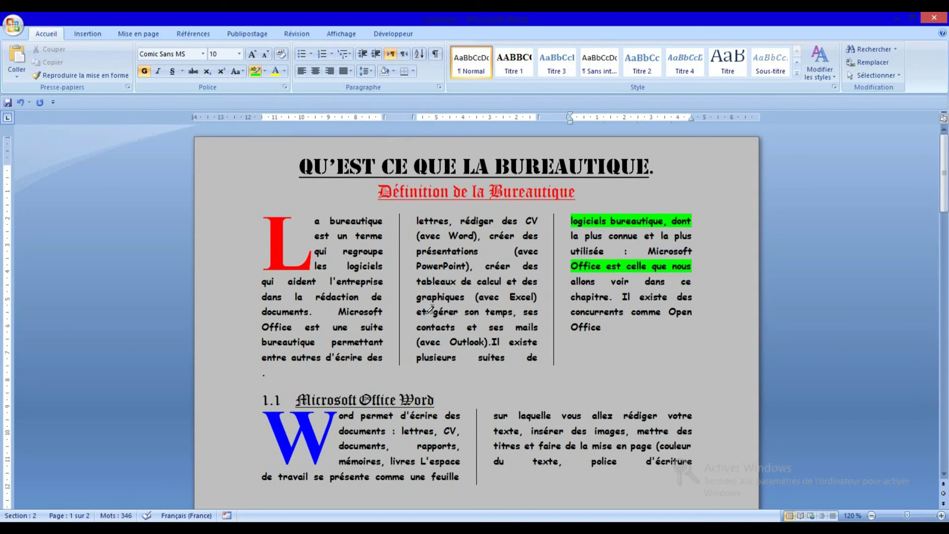
mouse_move(417, 311)
mouse_down()
mouse_move(515, 302)
mouse_move(539, 312)
mouse_up()
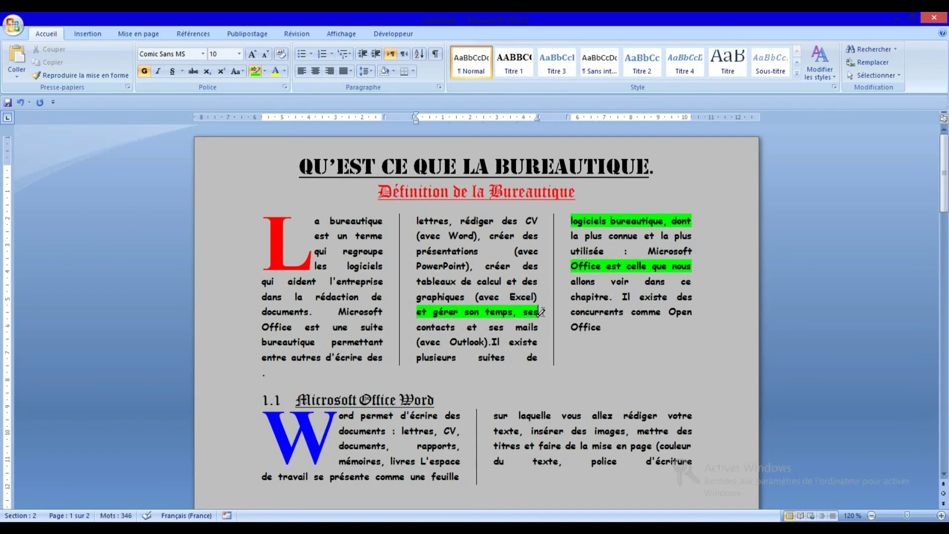
mouse_move(416, 251)
mouse_down()
mouse_move(470, 237)
mouse_move(532, 251)
mouse_up()
Highlight the line "texte, insérer des images, mettre des" in the Microsoft Office Word section in bright green
scroll(518, 314, down, 3)
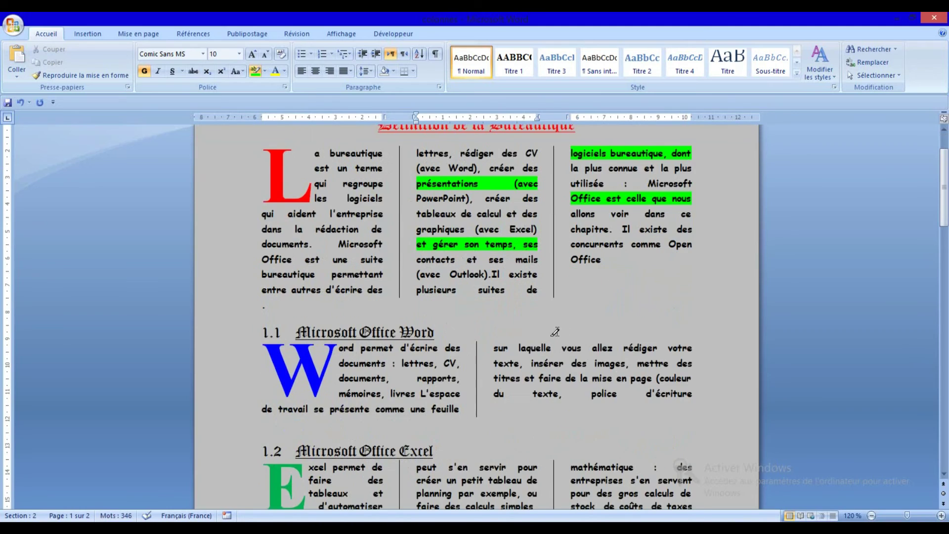
drag(494, 362, 694, 363)
scroll(546, 391, down, 3)
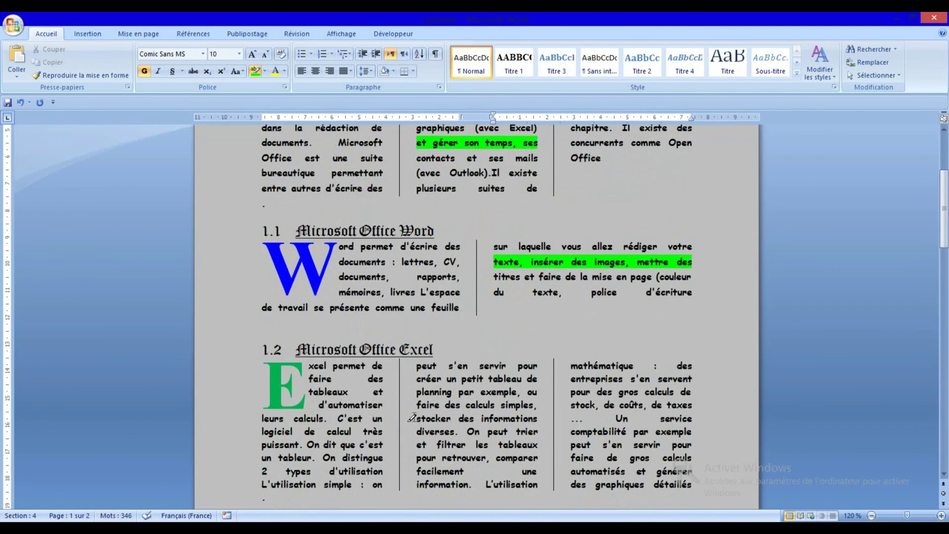
Highlight in bright green the Microsoft Office Excel section's lines "stocker des informations", "peut s'en servir pour" and "puissant. On dit que c'est"
drag(417, 418, 525, 418)
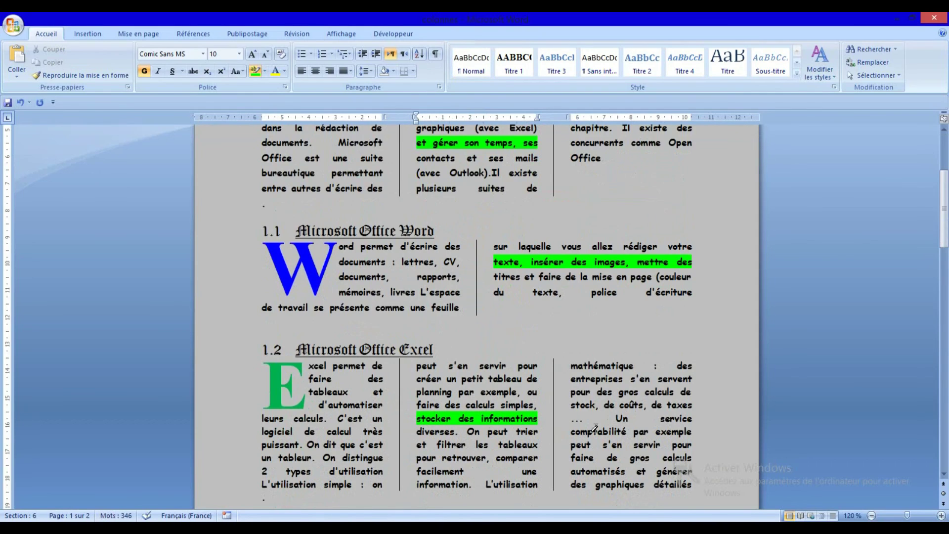
drag(572, 444, 693, 444)
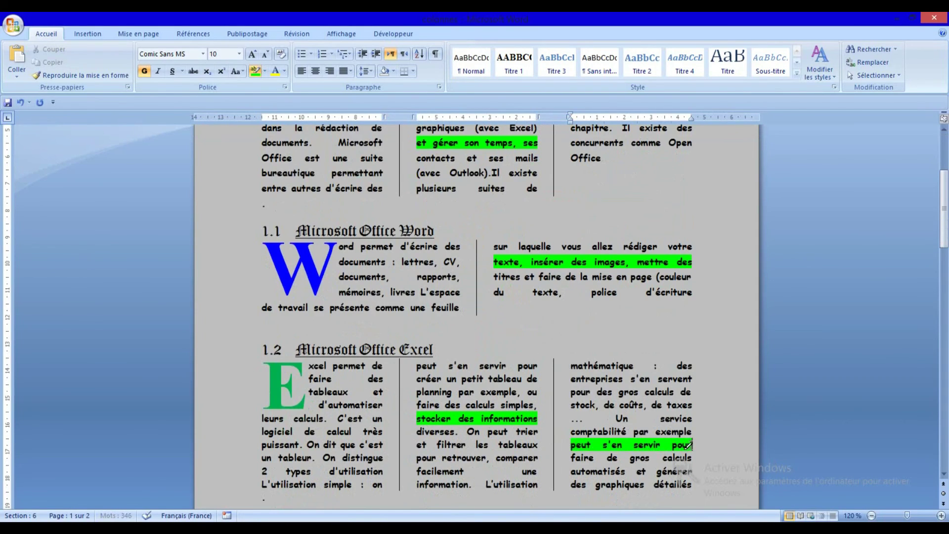
scroll(662, 427, down, 2)
scroll(392, 391, down, 1)
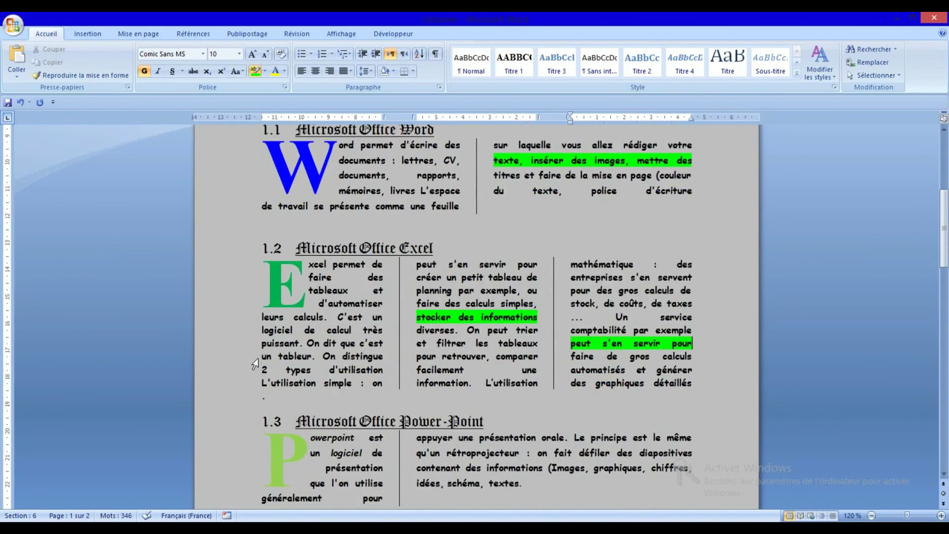
drag(260, 344, 384, 345)
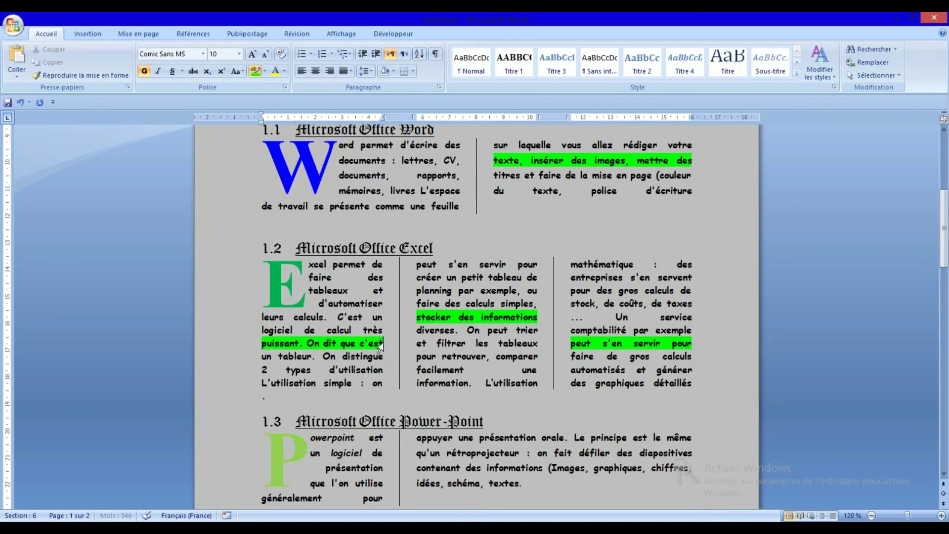
scroll(561, 360, up, 2)
scroll(562, 360, up, 6)
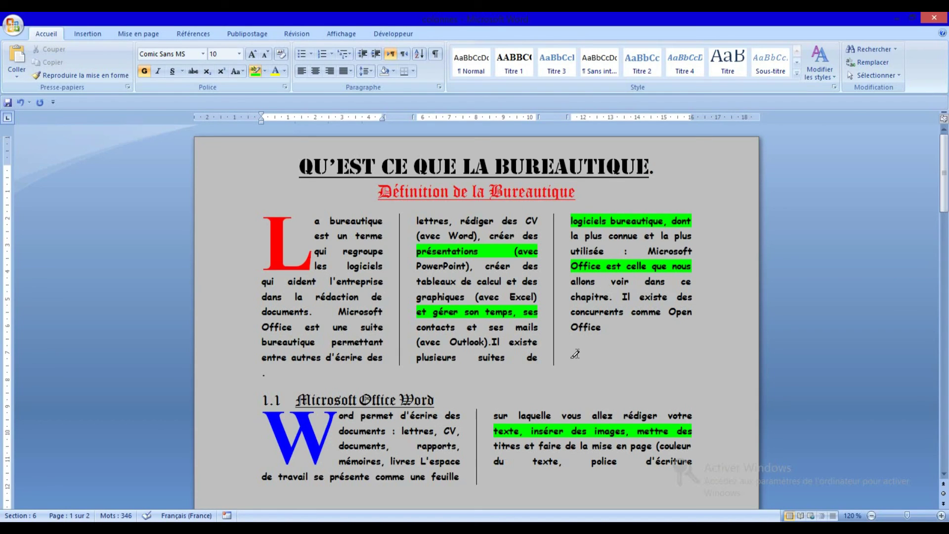
scroll(575, 354, down, 2)
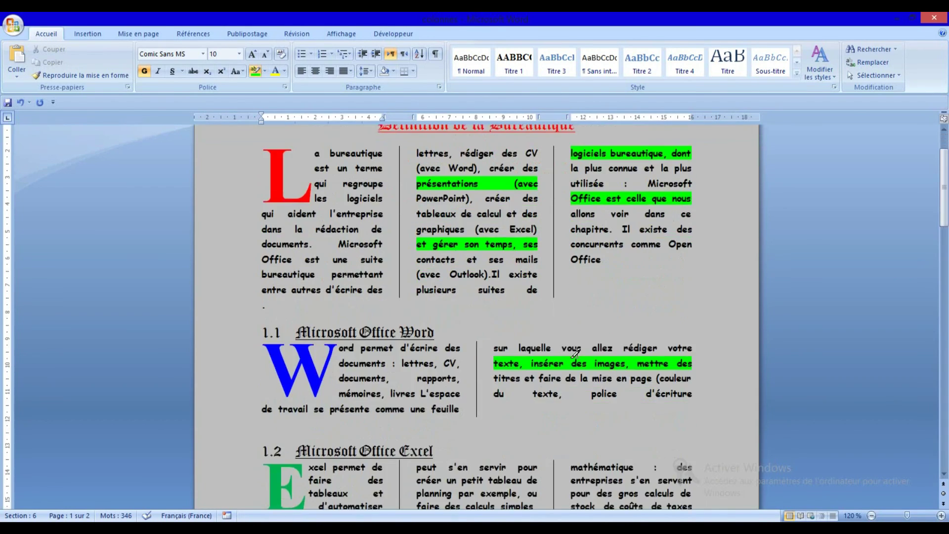